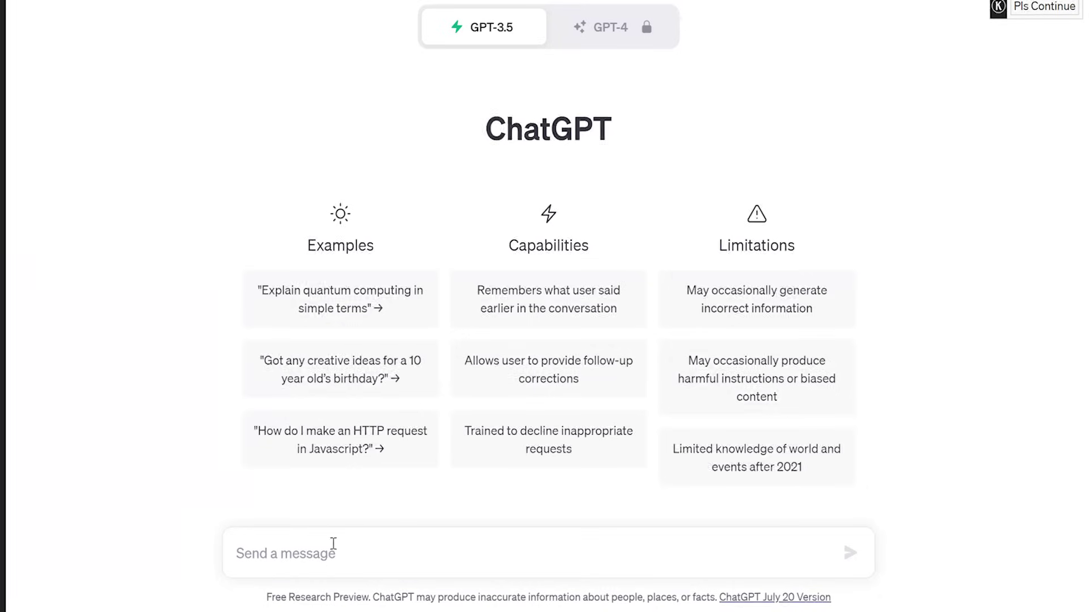
Draft 'Create a list of 100 instagram tips', change 100 to 25 and remove 'instagram tips'
text(Create a list)
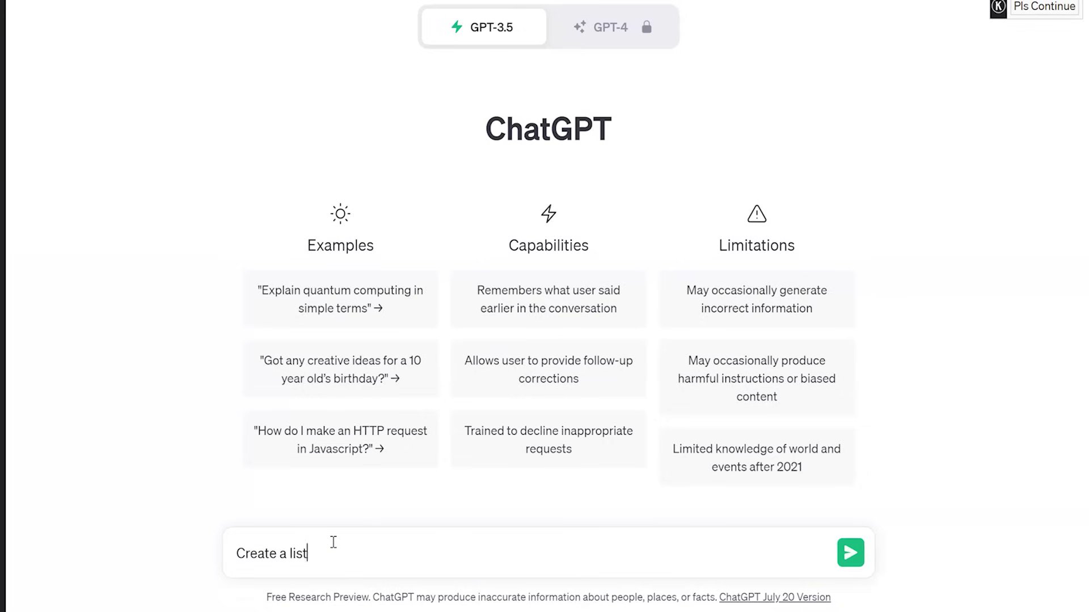
text( of 100 instagram tips)
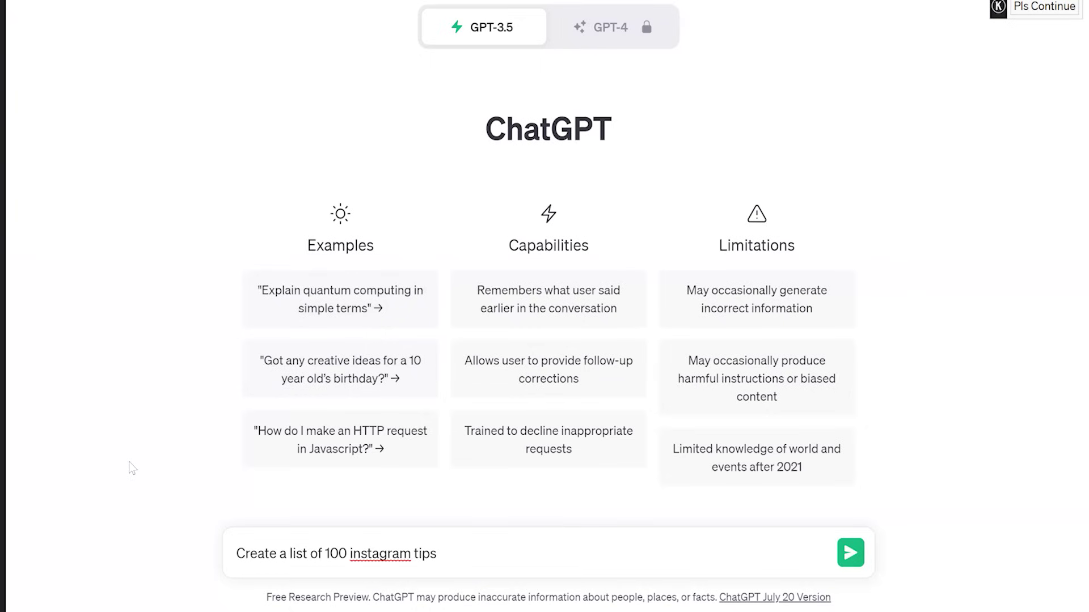
double_click(337, 559)
click(481, 552)
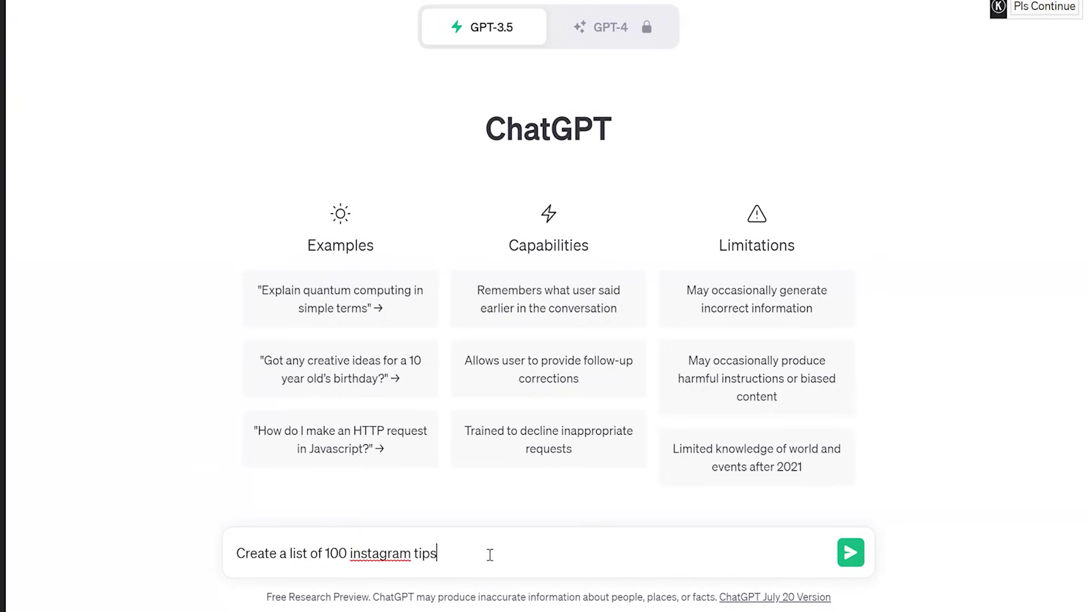
double_click(337, 561)
text(25)
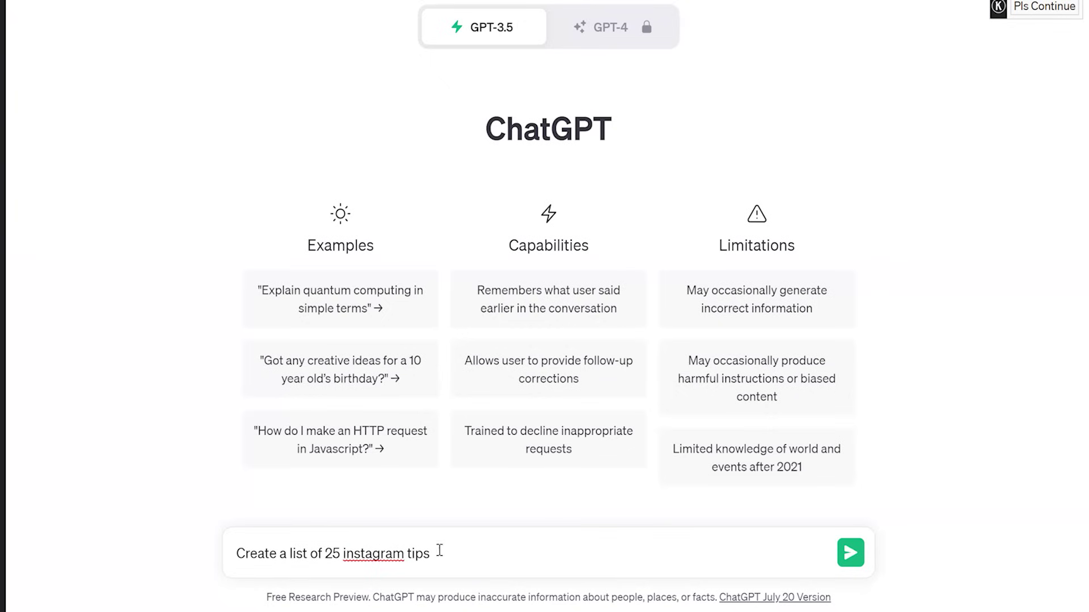
drag(439, 550, 340, 561)
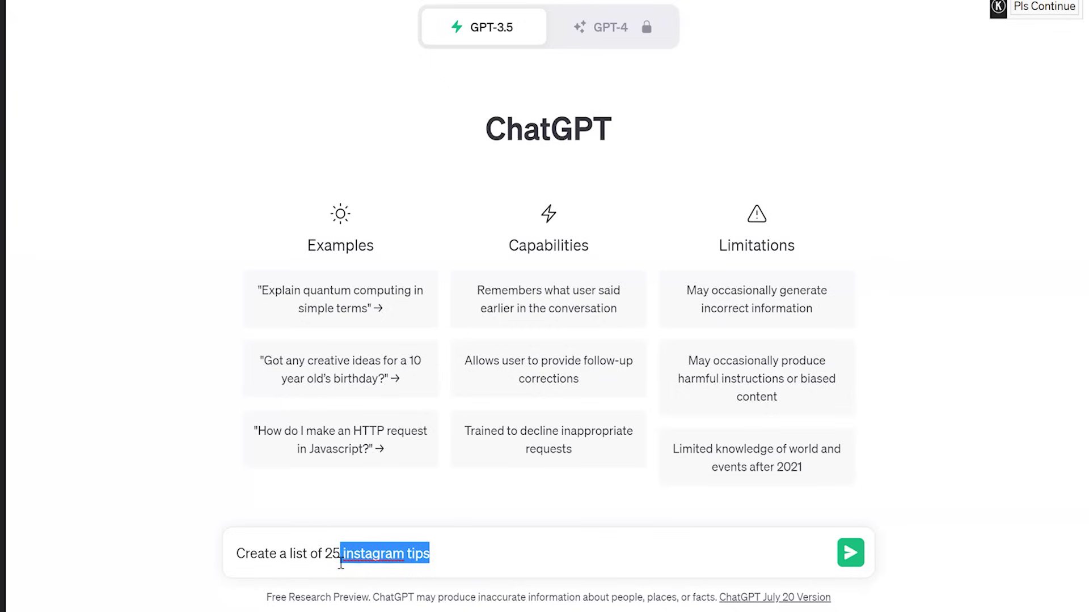
key(BackSpace)
Finish the prompt as 25 encouraging or inspirational quotes for content creators and youtubers, and send it
key(ctrl+a)
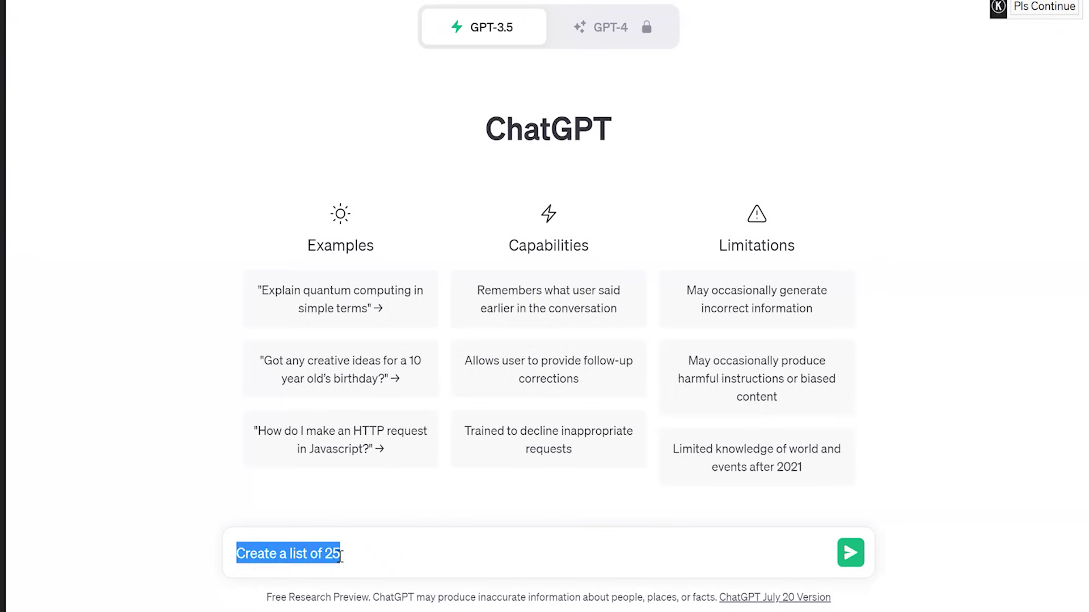
click(67, 512)
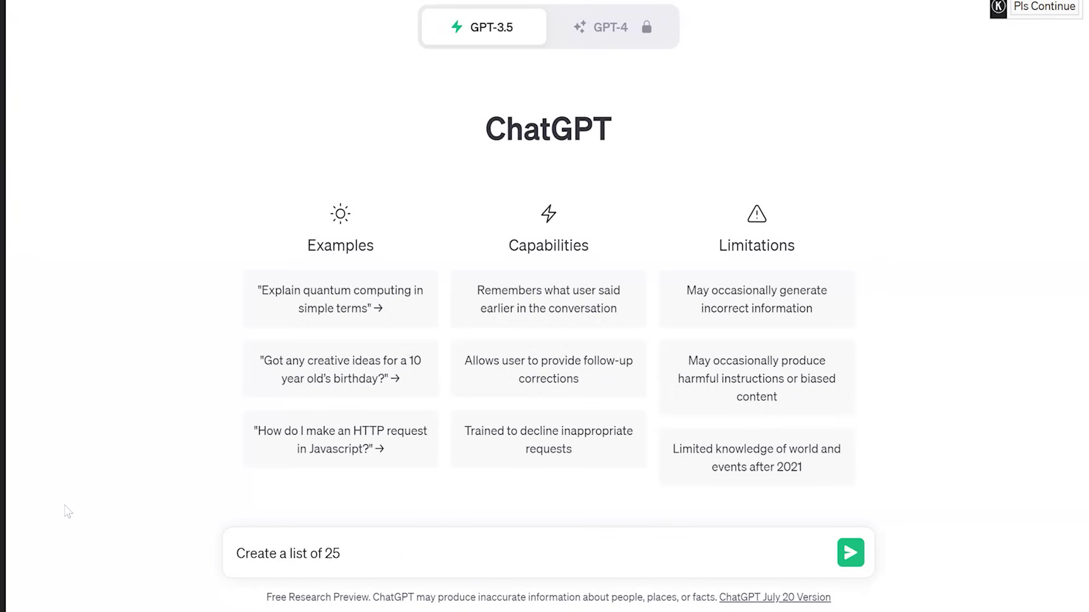
triple_click(362, 554)
click(363, 563)
text(encouraging or inspirational quotes)
key(ctrl+Left)
text(or inspirational quotes)
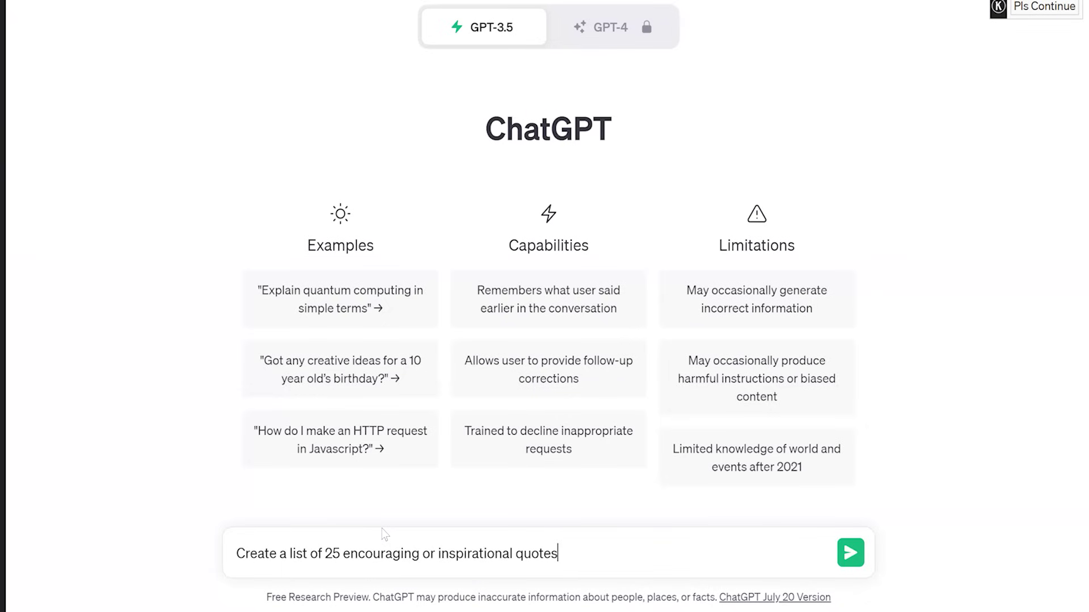
text( for content crea)
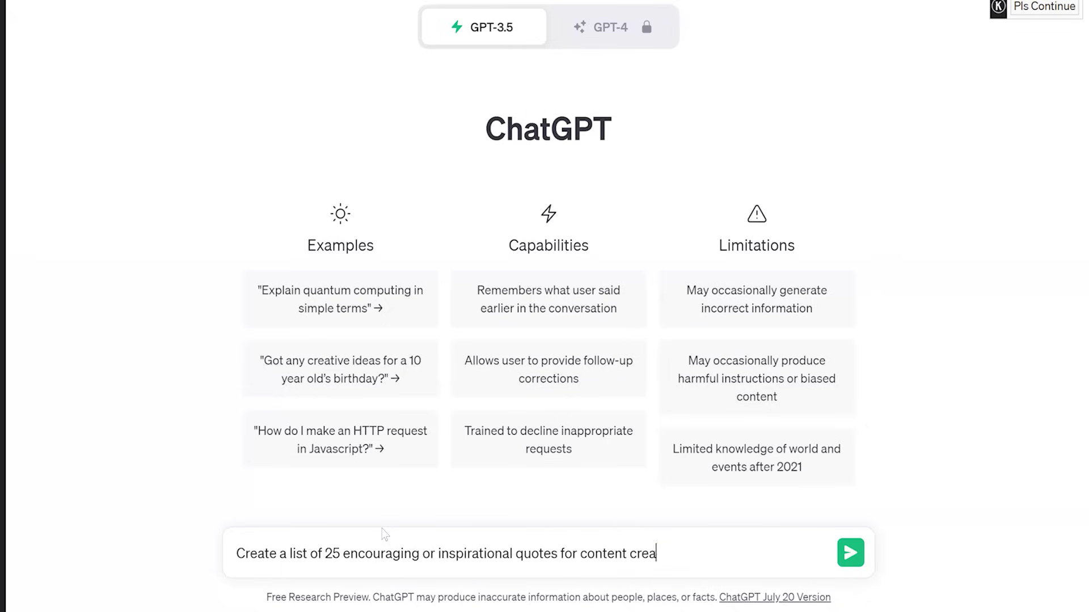
text(tors and youtubers)
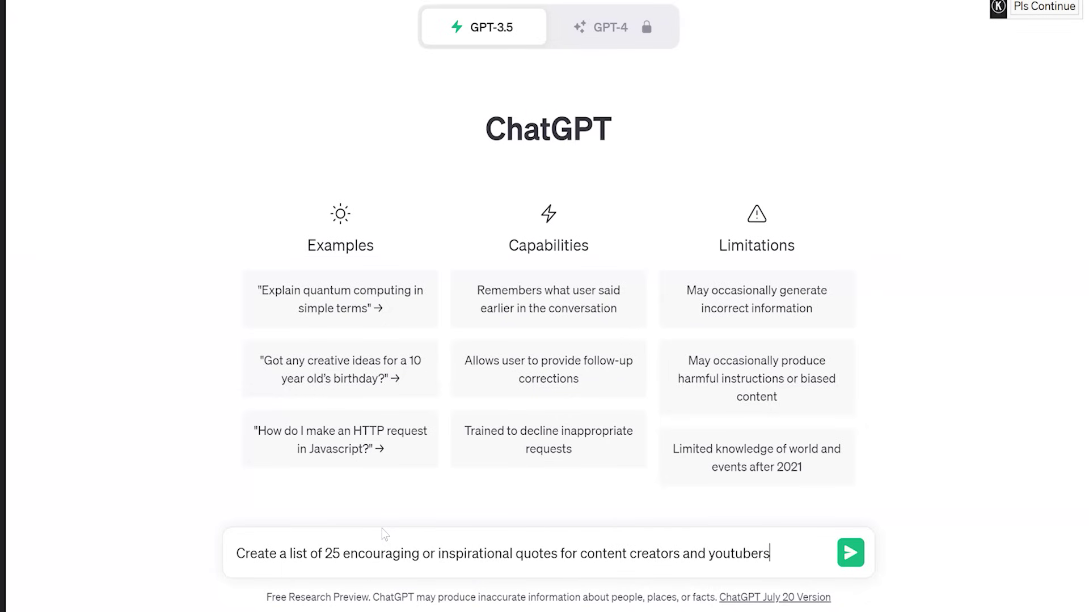
key(ctrl+a)
key(ctrl+c)
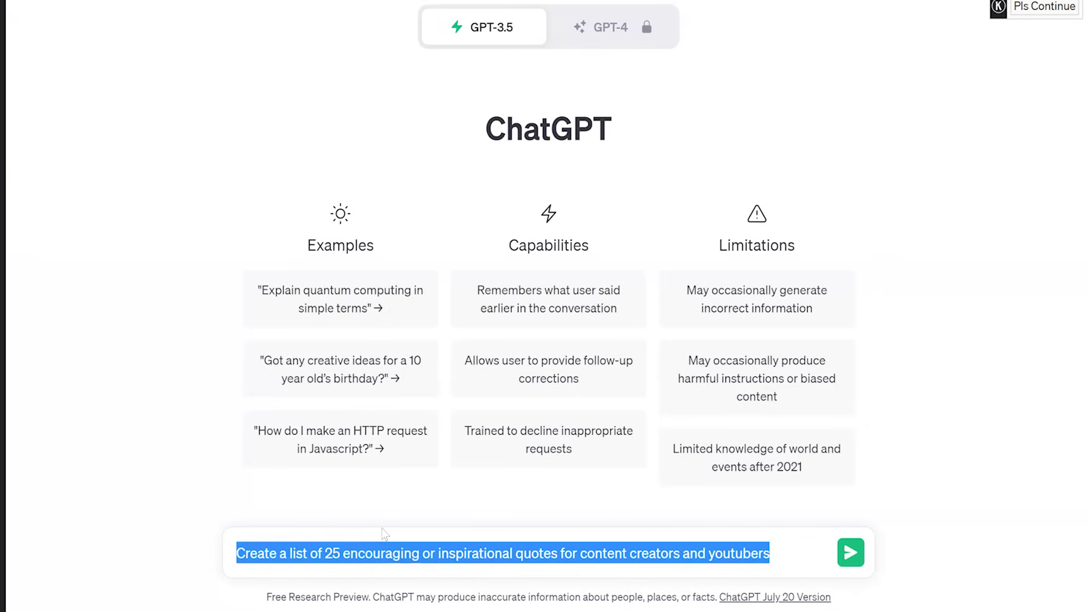
key(Return)
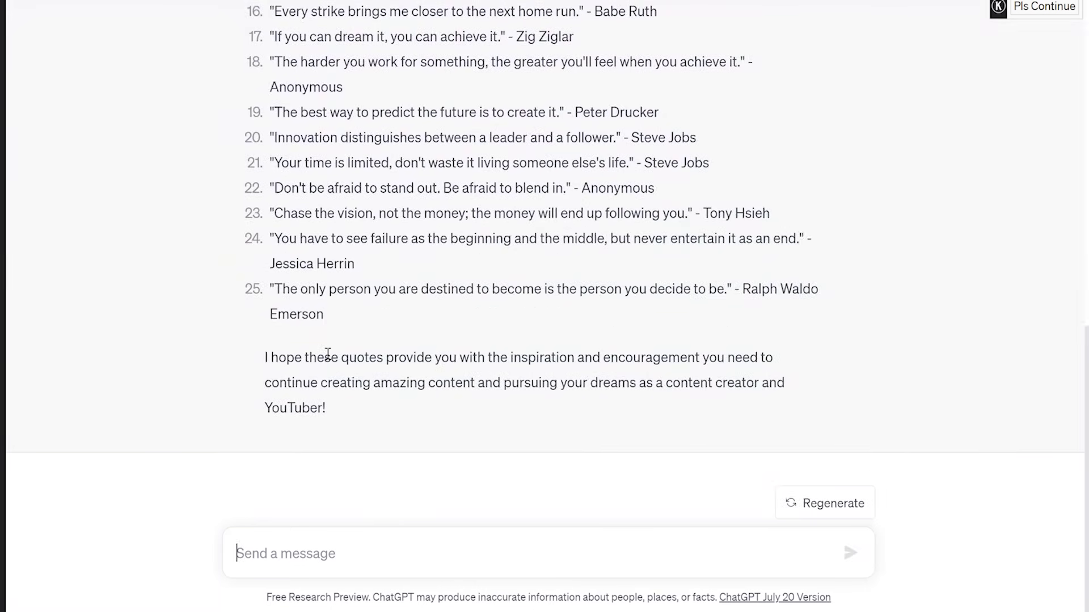
Paste the earlier prompt into a new chat, replace the quotes wording with 'tips for', and send
scroll(351, 272, up, 5)
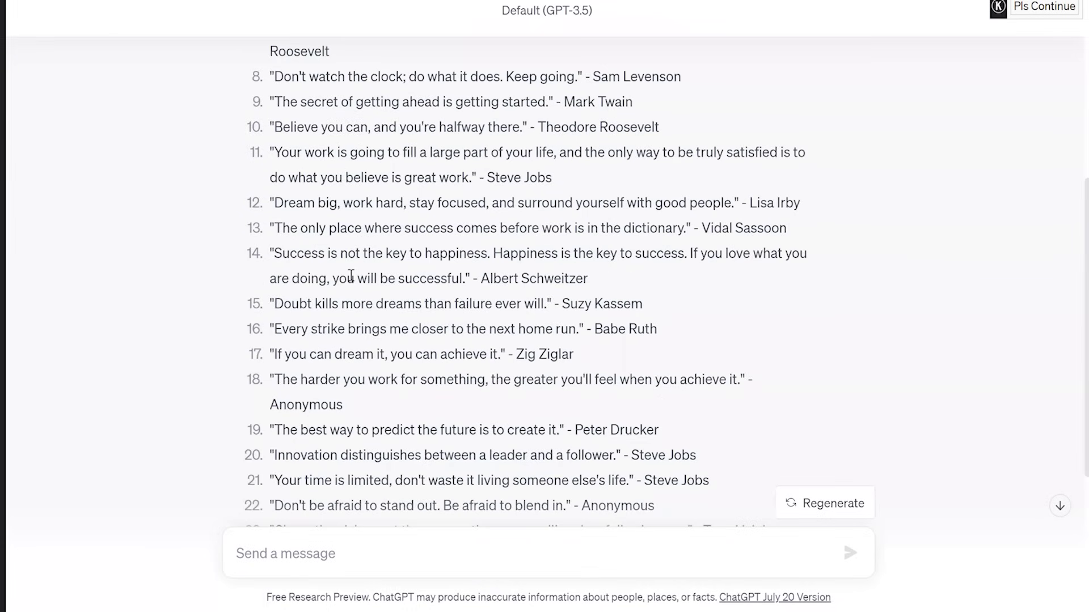
scroll(352, 275, up, 5)
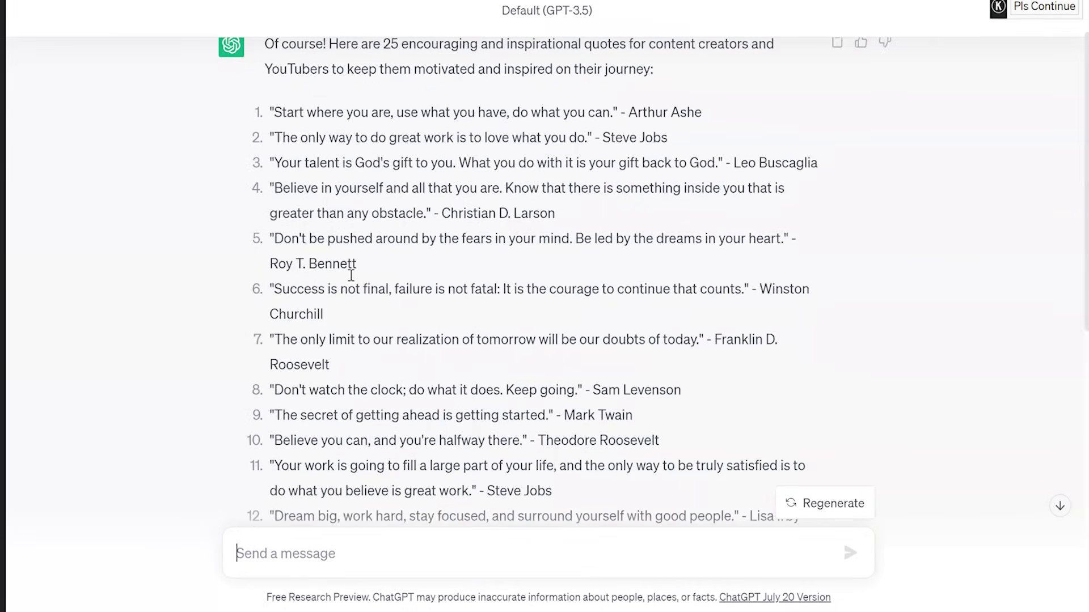
scroll(1, 79, up, 2)
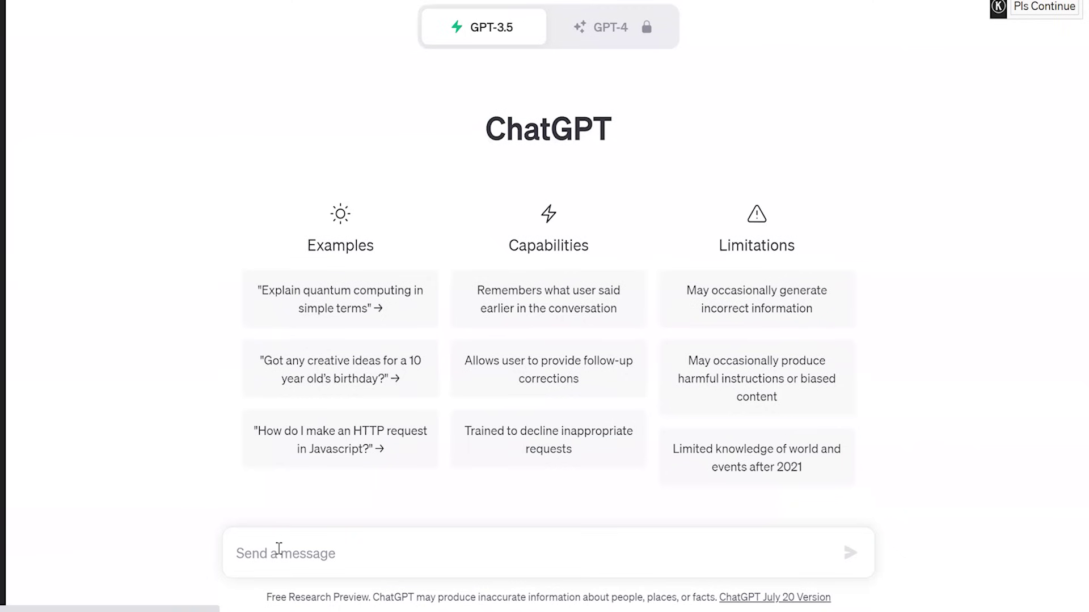
key(ctrl+v)
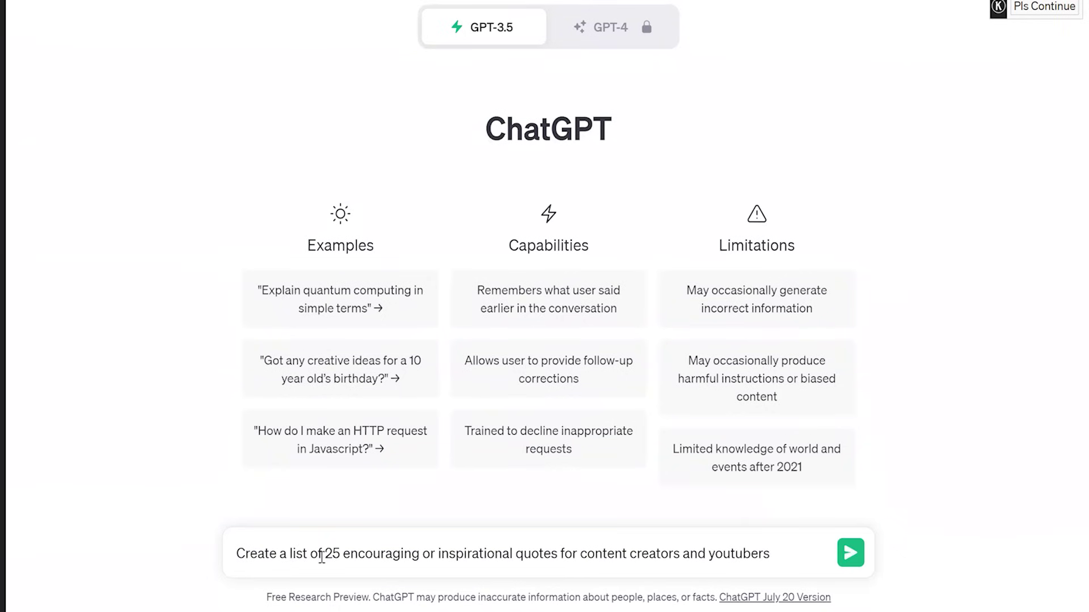
drag(344, 554, 578, 554)
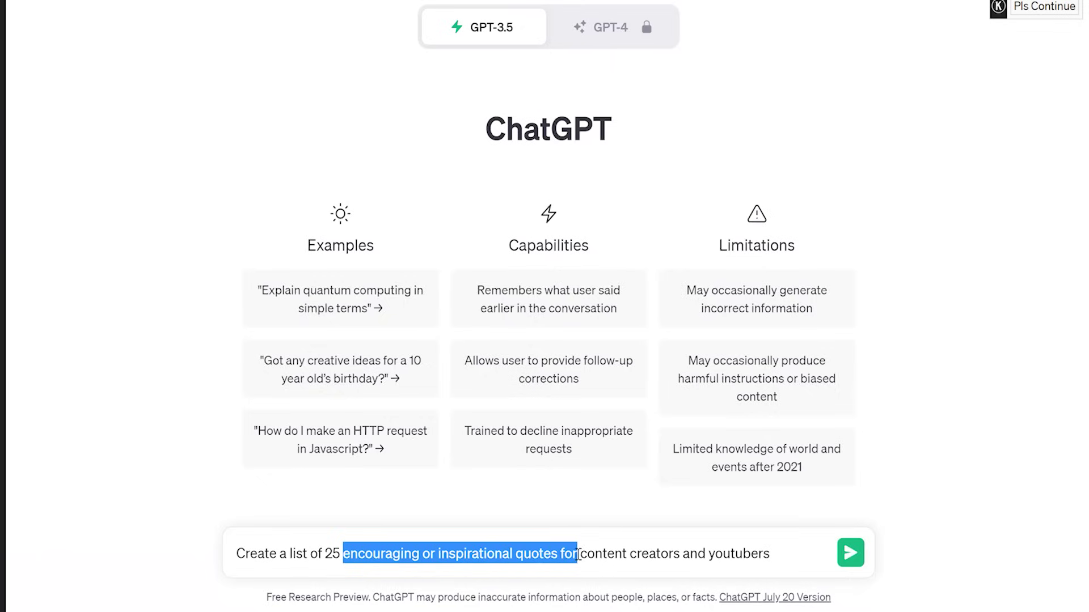
text(tips for)
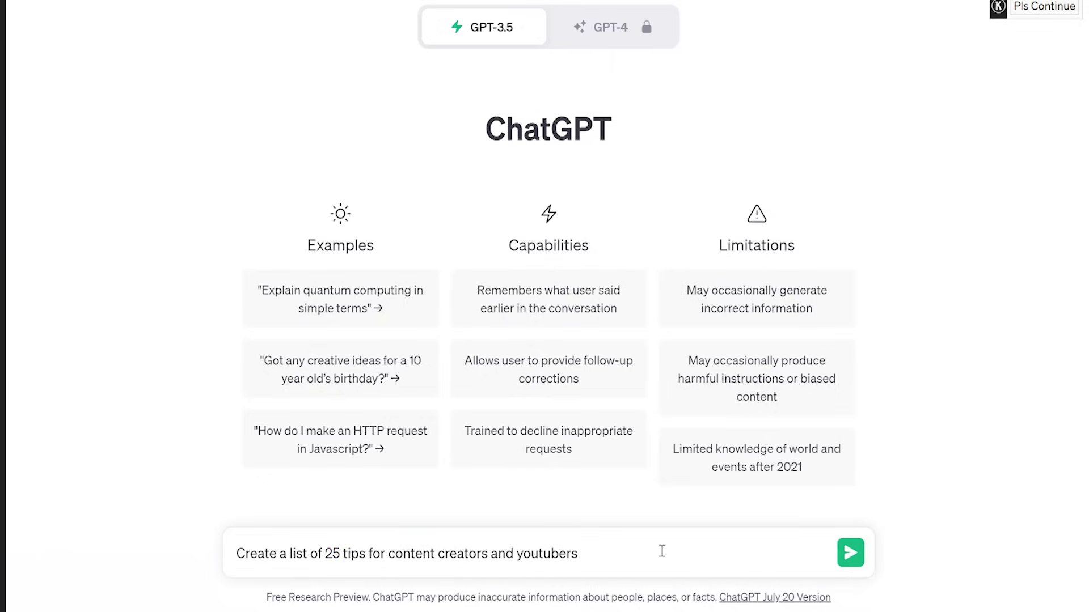
click(851, 553)
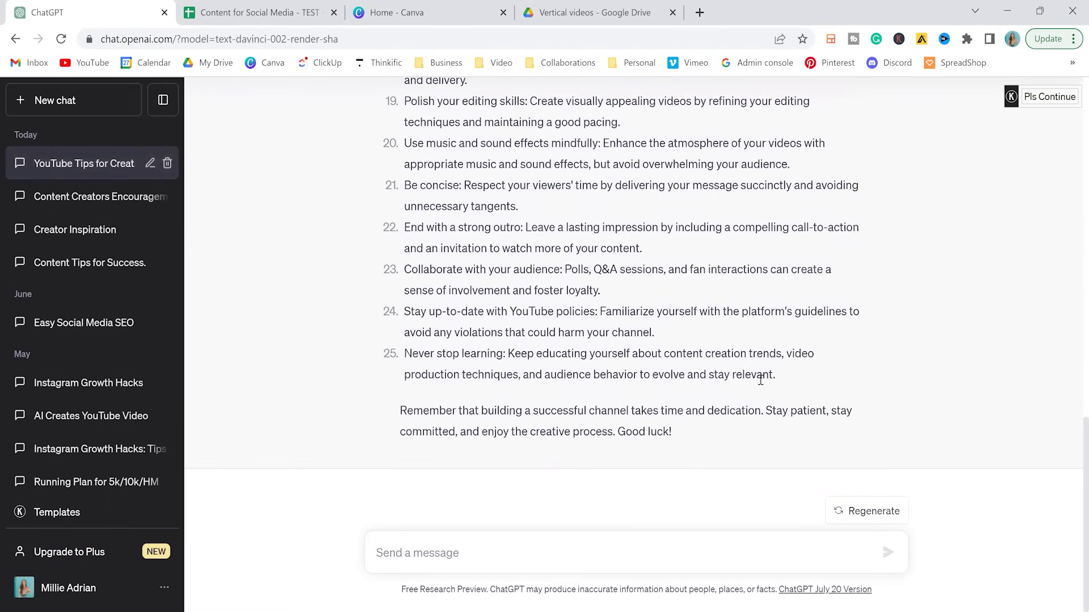
Review the 25 tips answer, then reopen the Content Creators Encouragement chat and select its quotes list
drag(402, 353, 781, 377)
click(518, 403)
scroll(249, 340, up, 1)
scroll(249, 341, up, 2)
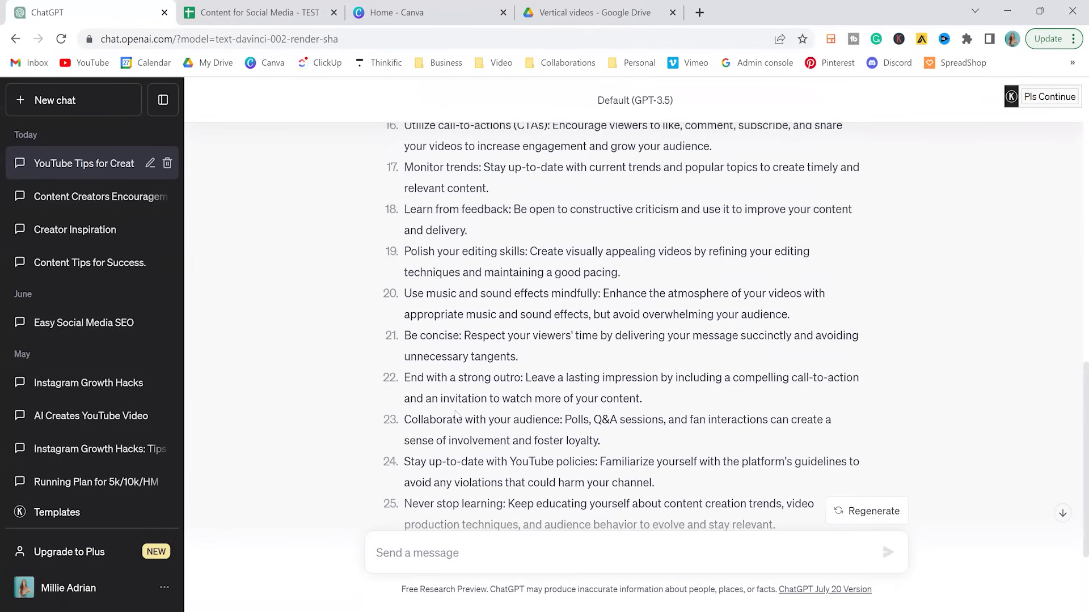
scroll(430, 377, up, 2)
click(57, 196)
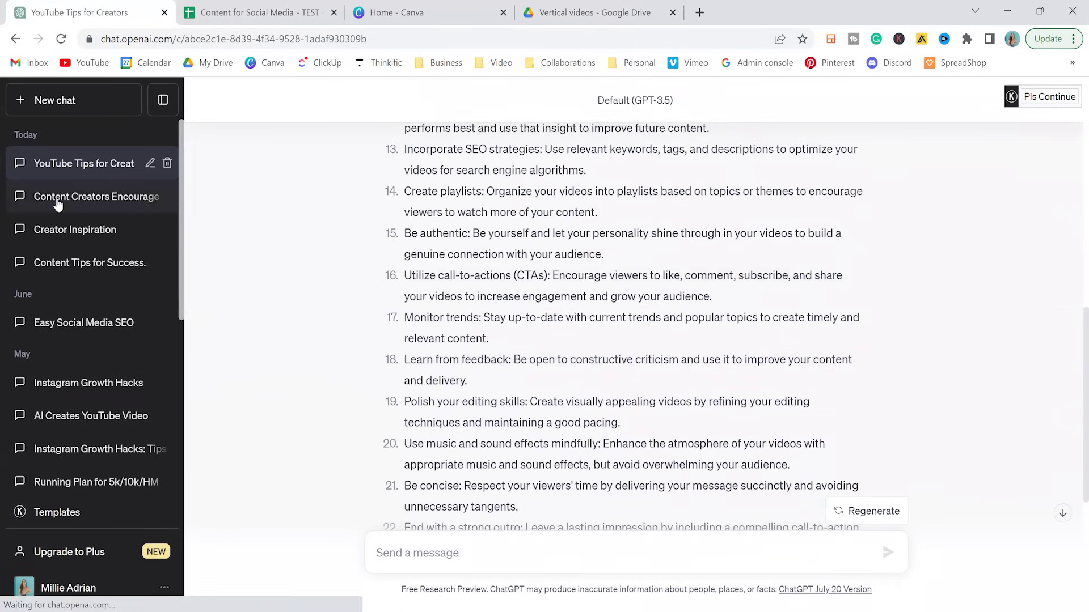
drag(468, 358, 215, 4)
key(ctrl+c)
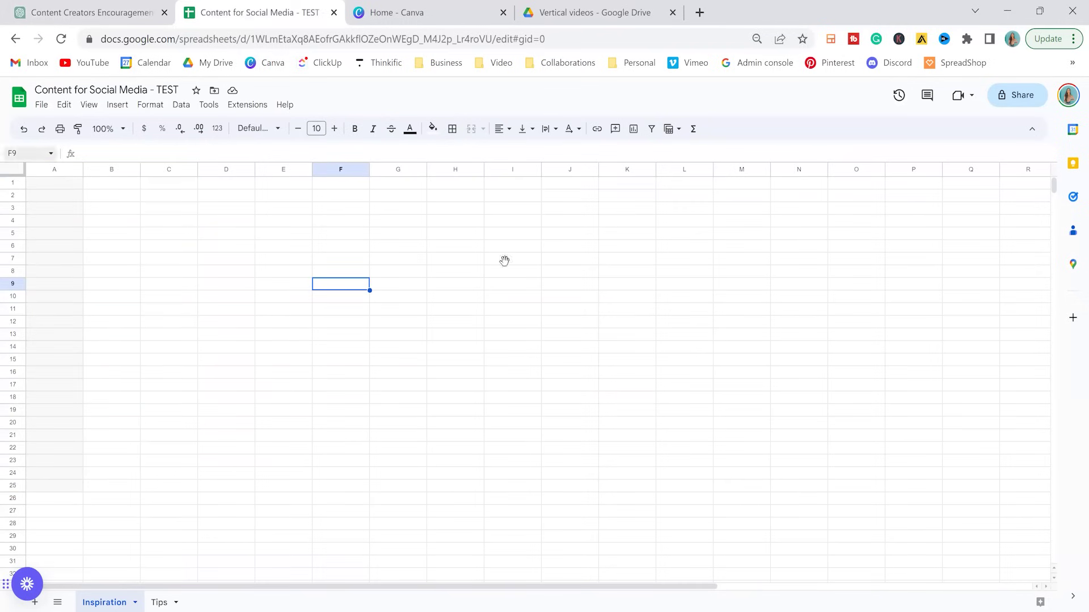
Paste the 25 ChatGPT quotes into cell A1 of the Inspiration sheet and check the Tips sheet
click(85, 12)
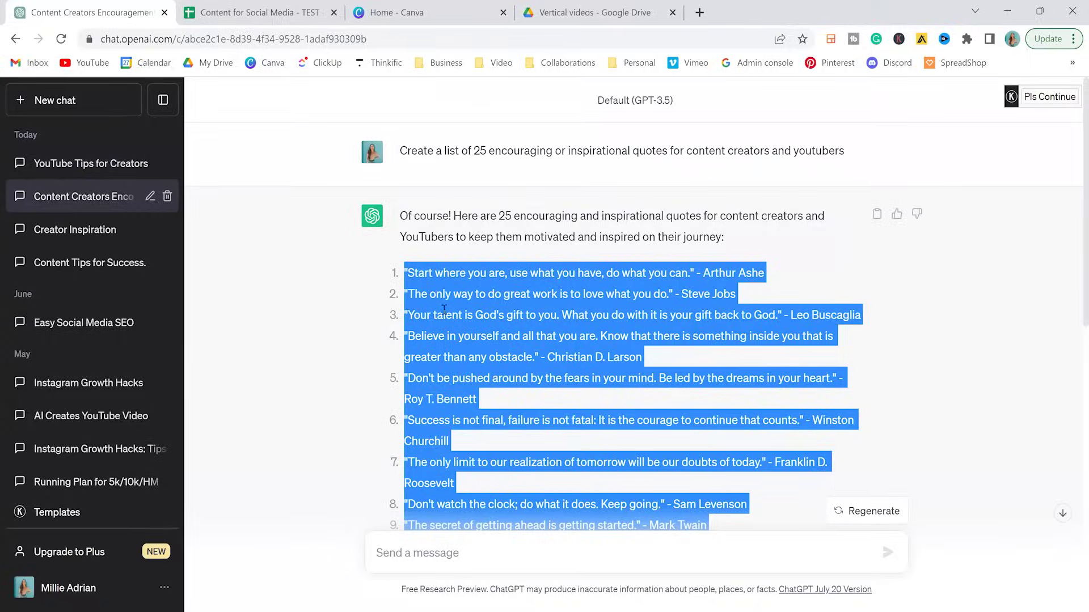
key(ctrl+Tab)
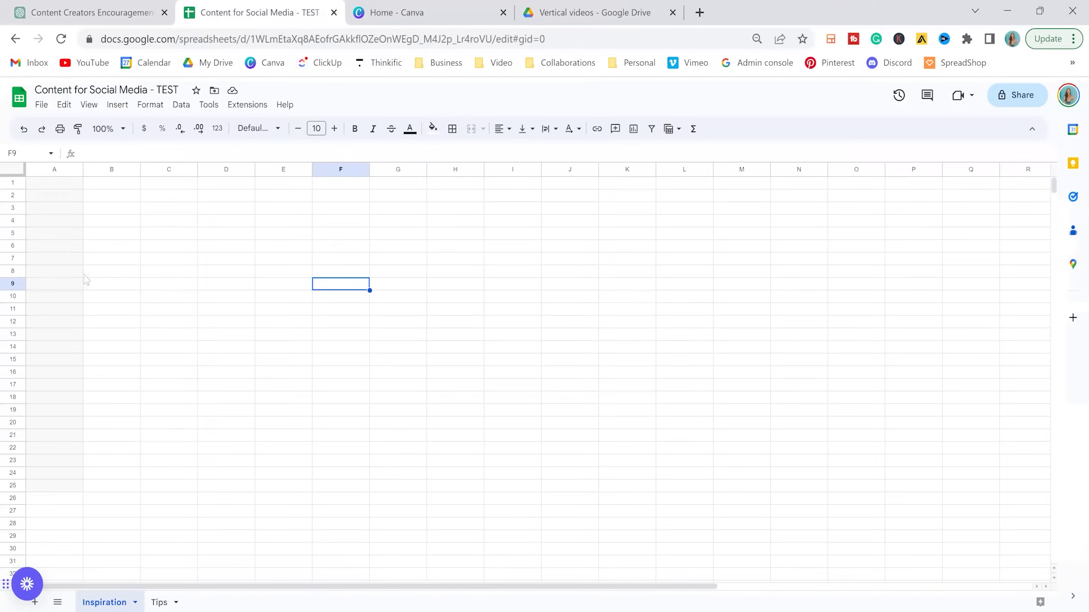
click(48, 187)
key(ctrl+v)
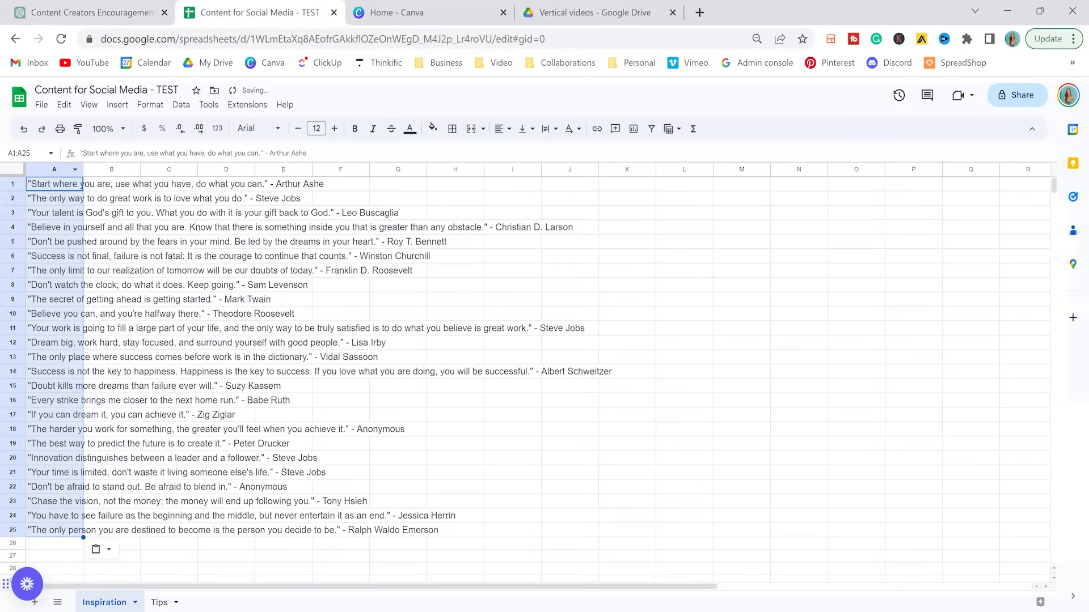
click(159, 602)
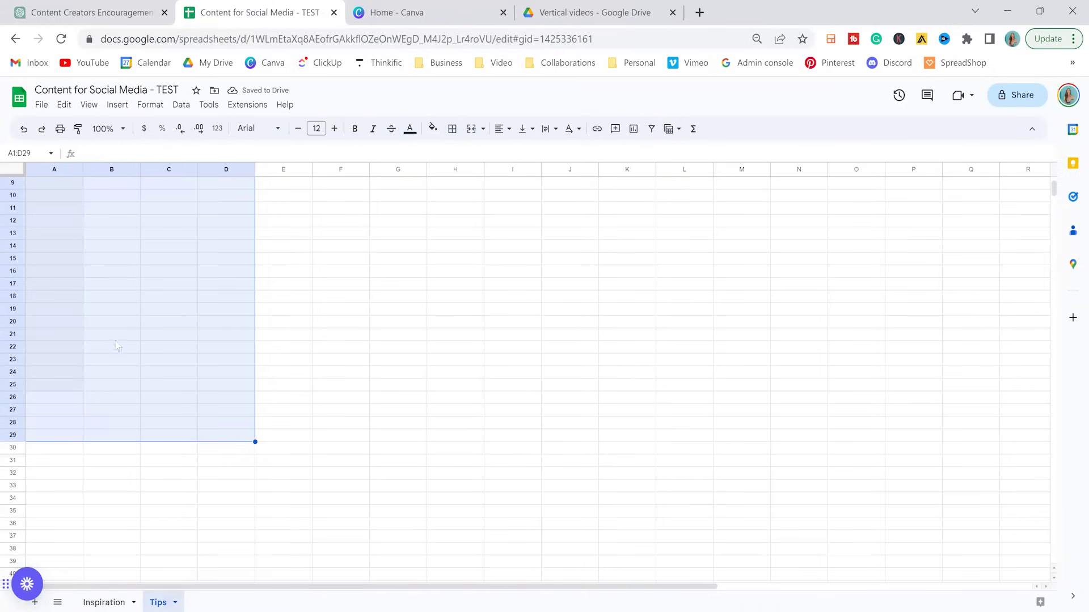
click(85, 12)
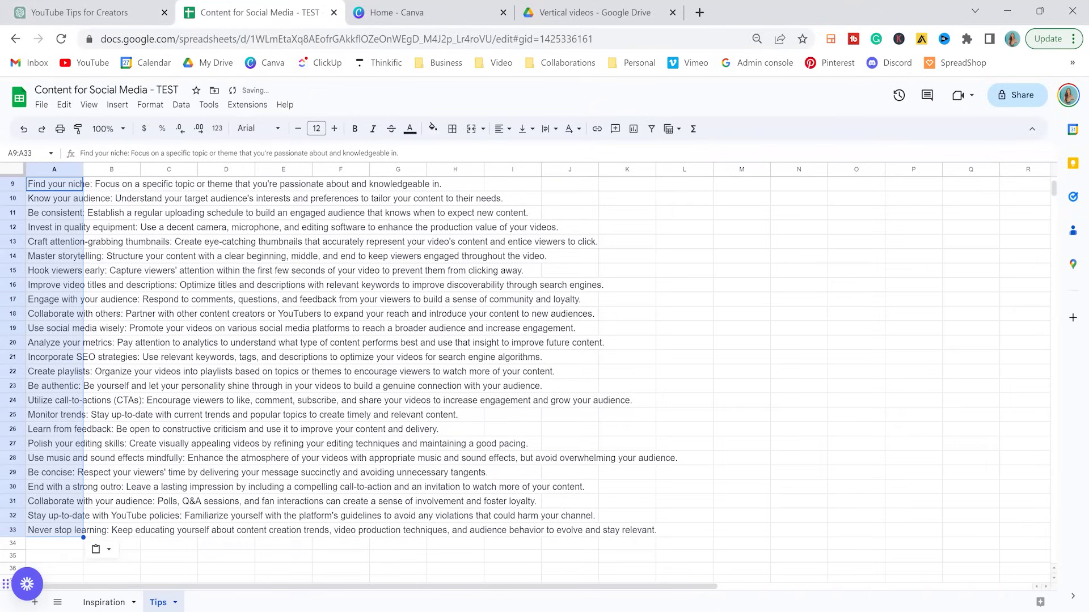
key(ctrl+shift+Page_Up)
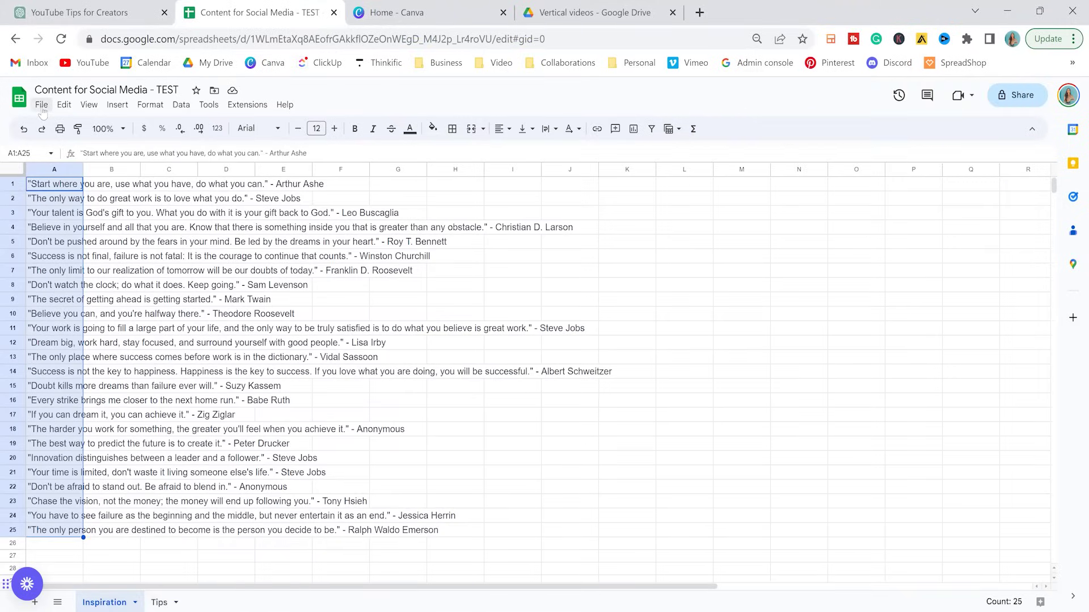
Download the Inspiration sheet as a Comma Separated Values (.csv) file
key(Right)
key(Right)
key(Down)
key(Down)
key(Down)
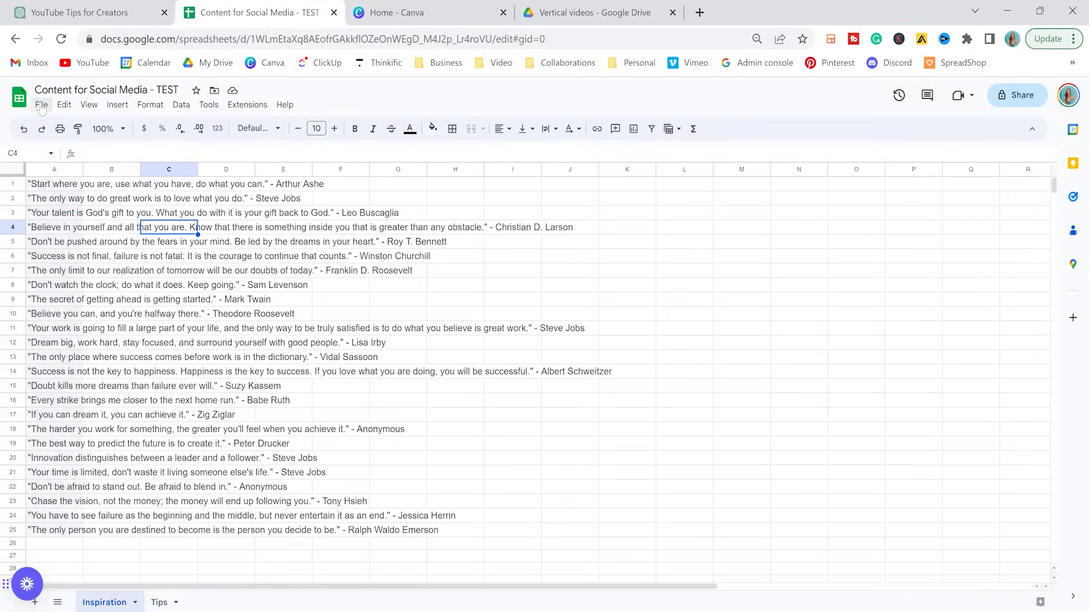
click(41, 106)
mouse_move(153, 253)
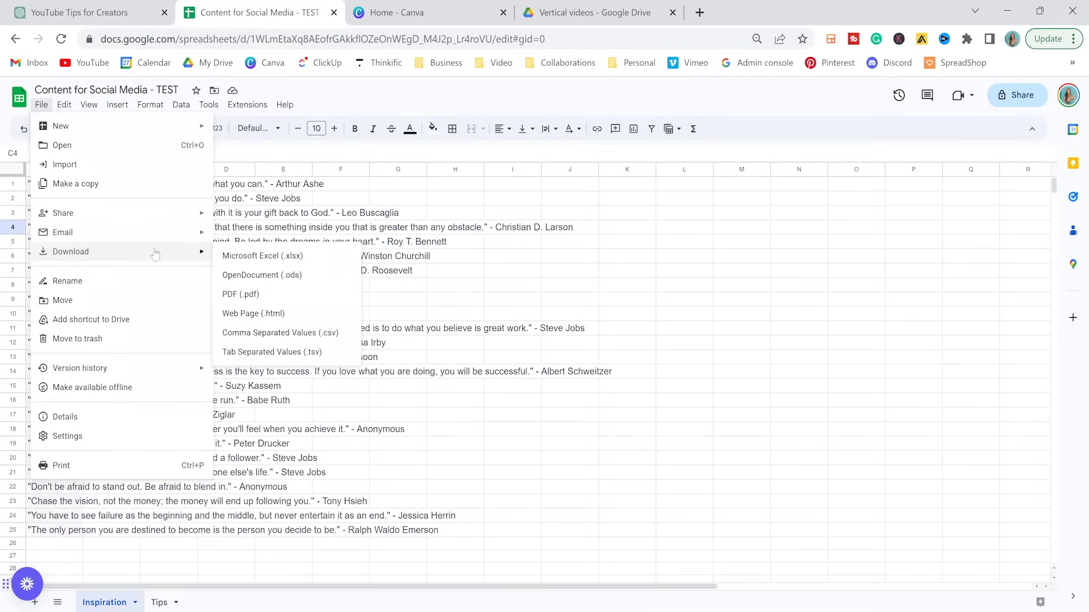
click(279, 333)
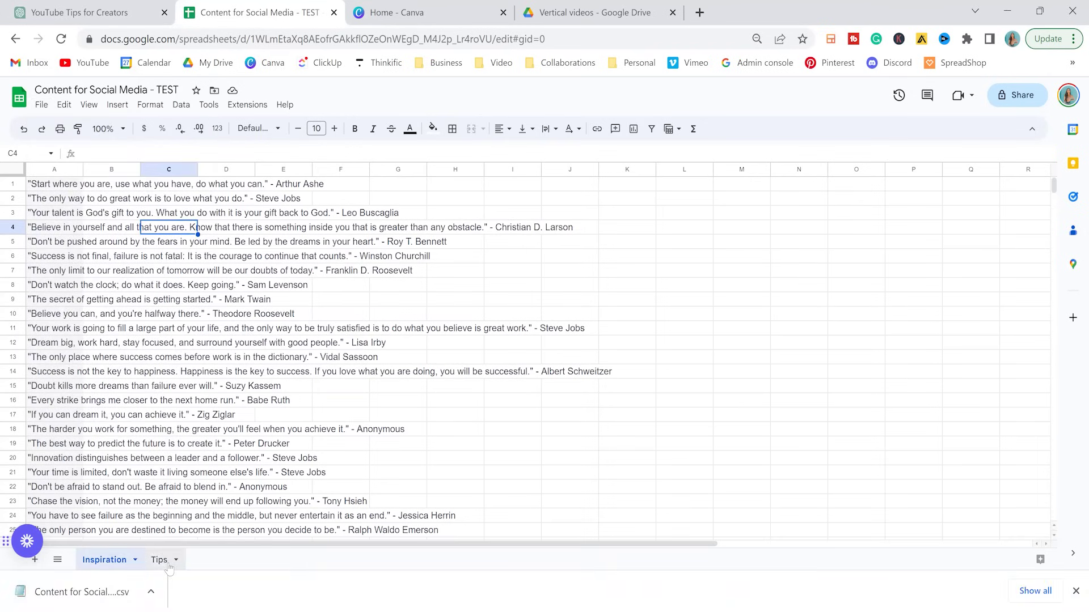
Download the Tips sheet as a CSV file as well, then go to Canva
click(169, 567)
click(42, 104)
mouse_move(180, 262)
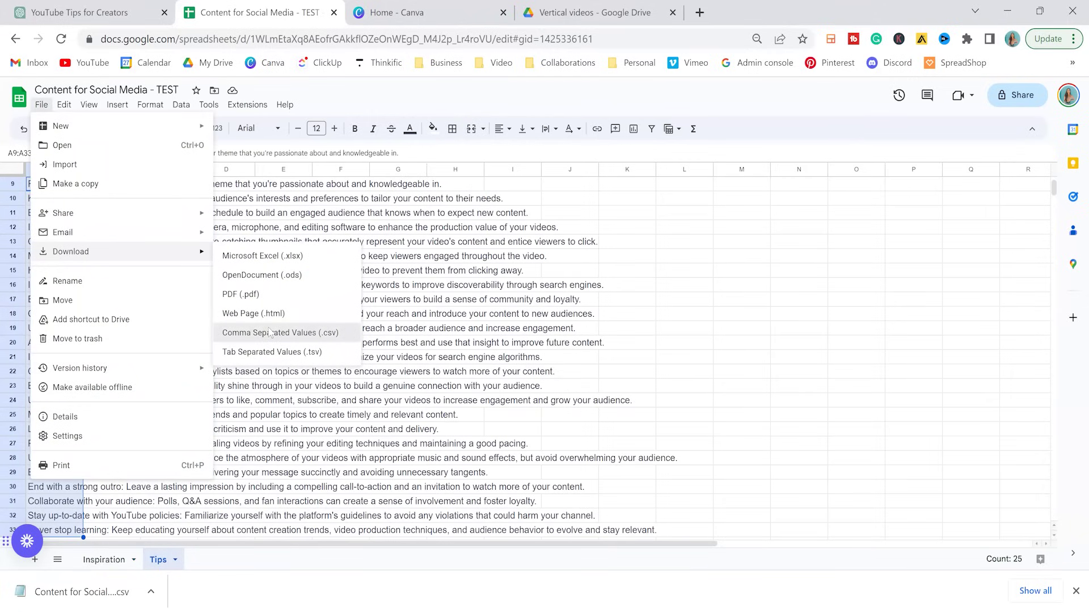
click(270, 333)
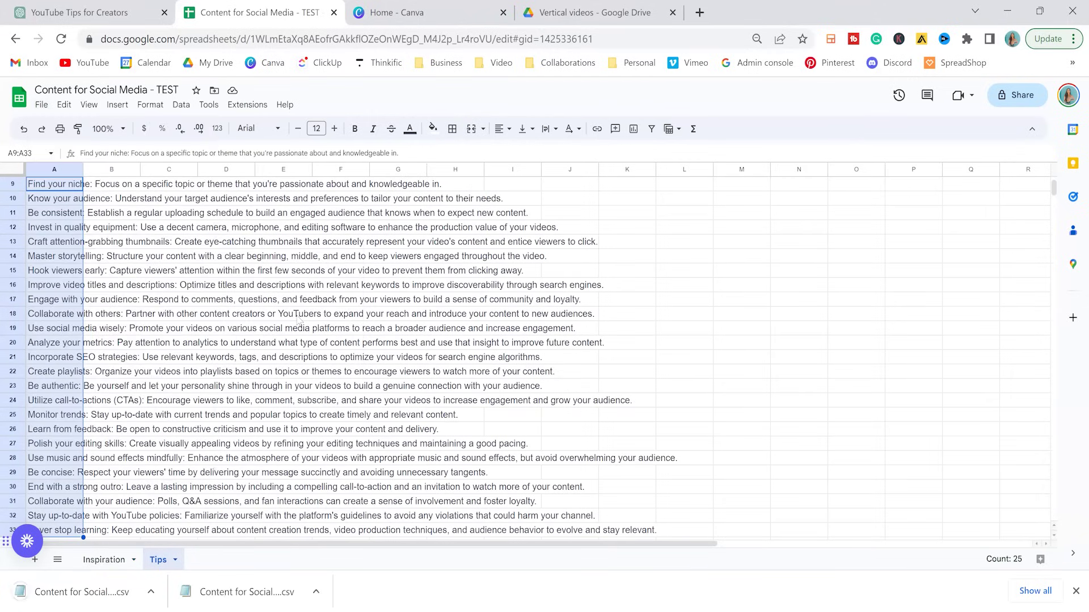
click(452, 12)
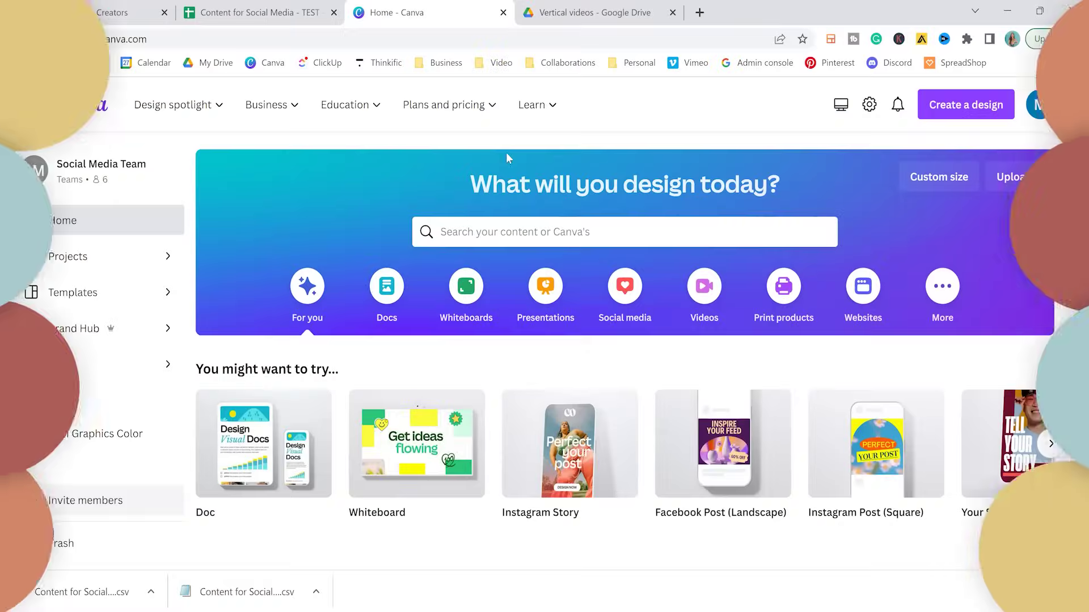
On the Tips sheet, note '25 graphic posts' in N5 and '25' reels below it
click(280, 15)
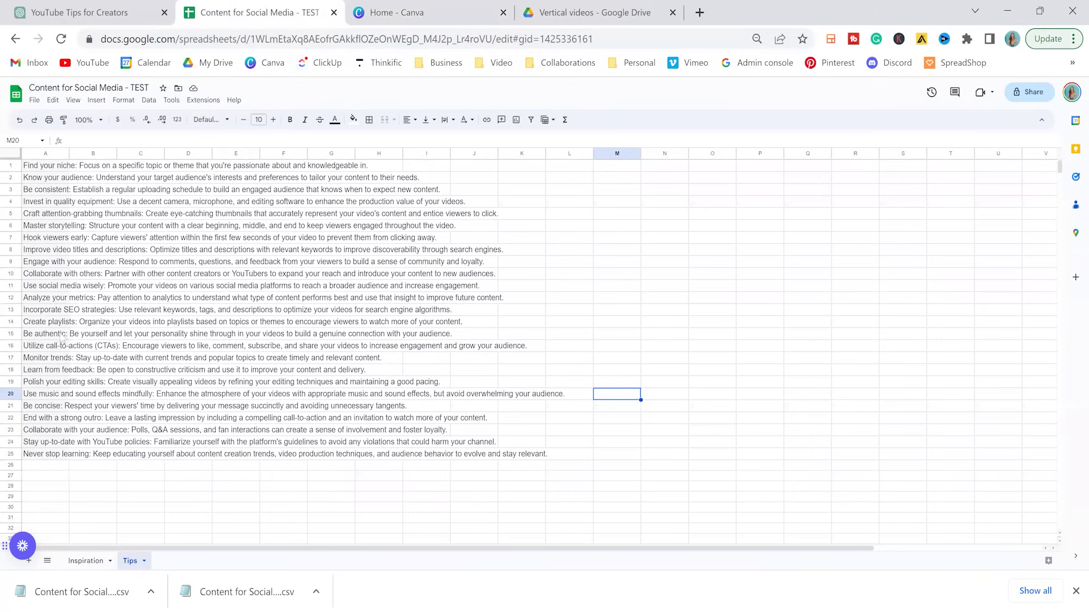
key(ctrl+a)
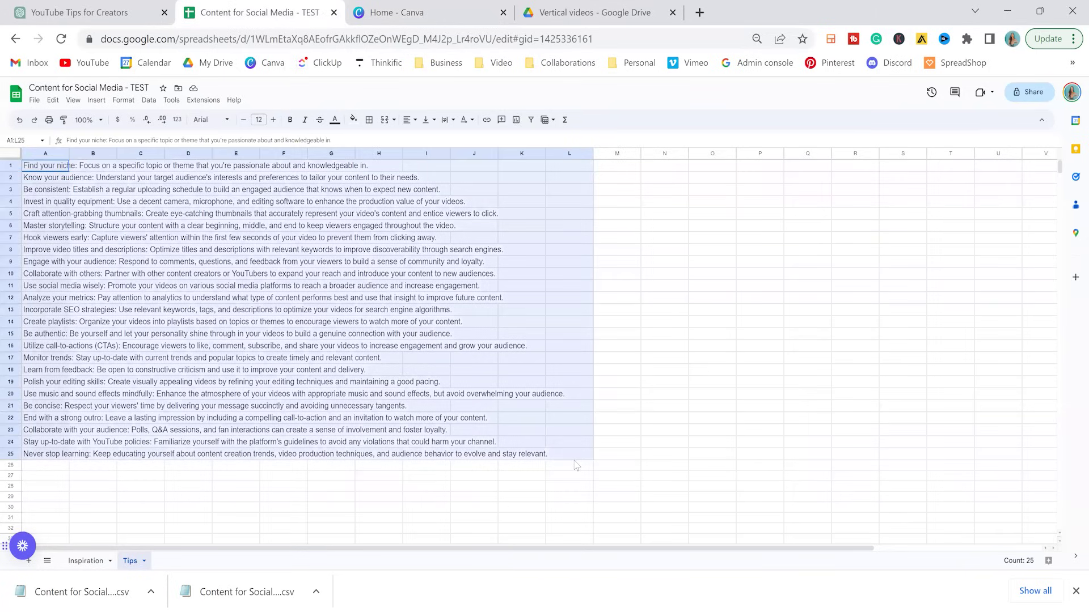
click(661, 218)
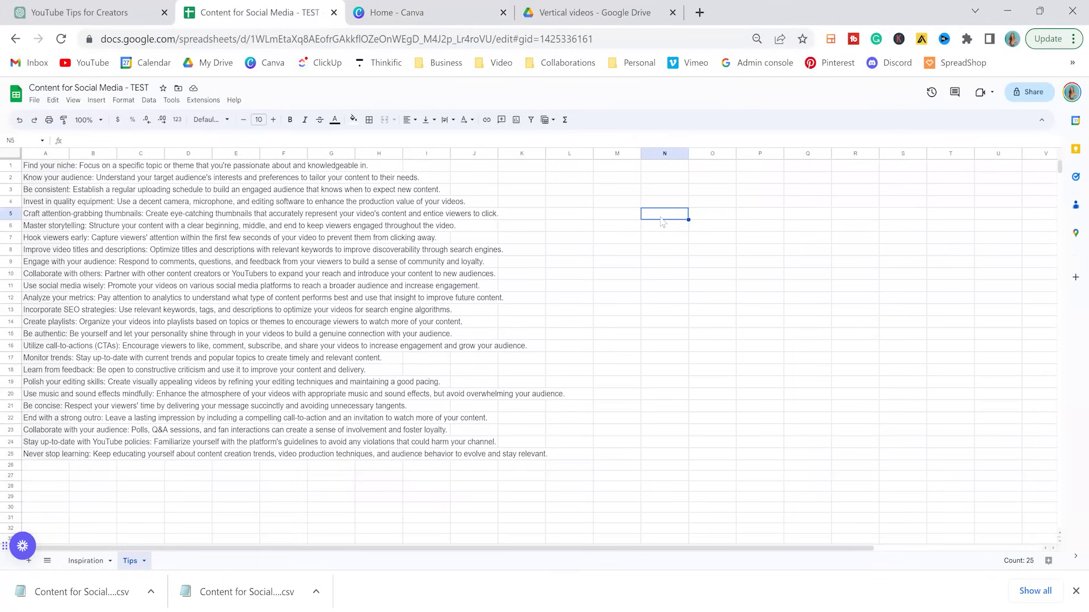
text(25 graphic posts)
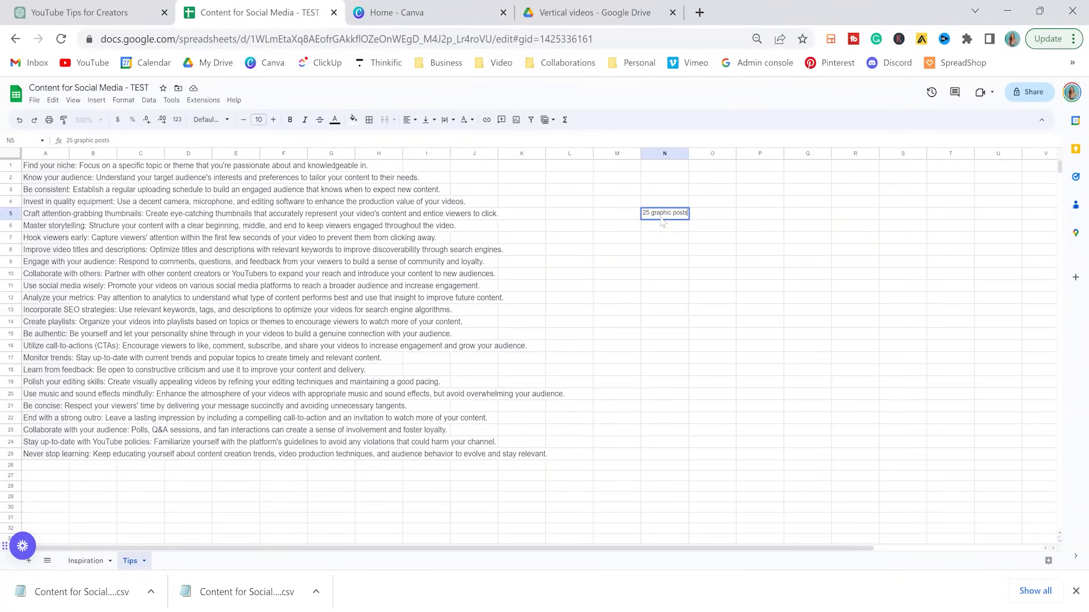
key(Return)
text(25 reels)
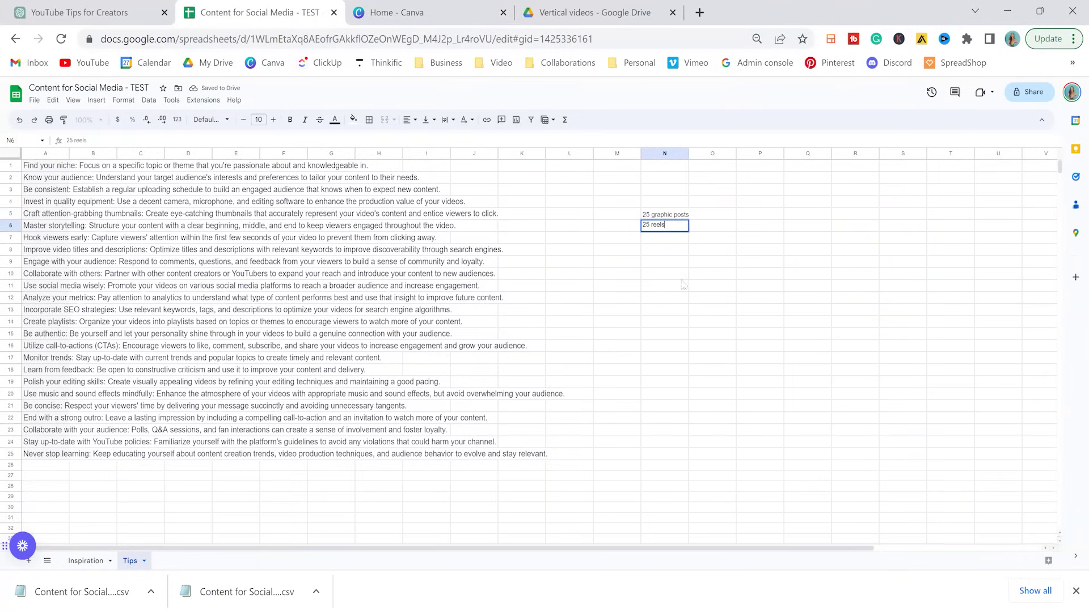
key(Tab)
key(Up)
click(656, 231)
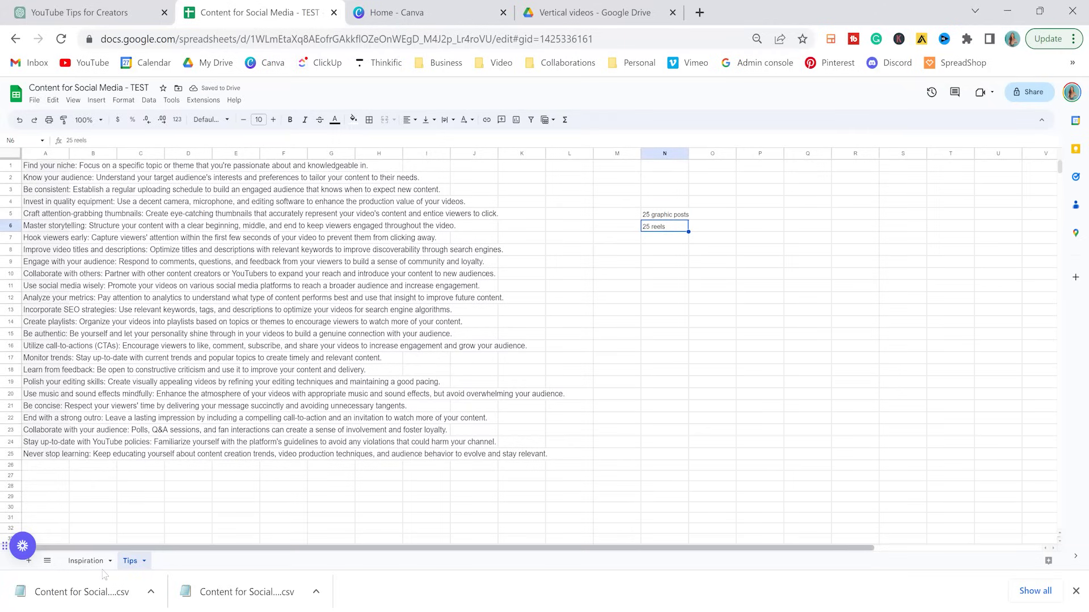
On the Inspiration sheet, jot '25 graphic posts', '25 reels', 'x 3' and '75' in M7:O8
click(82, 561)
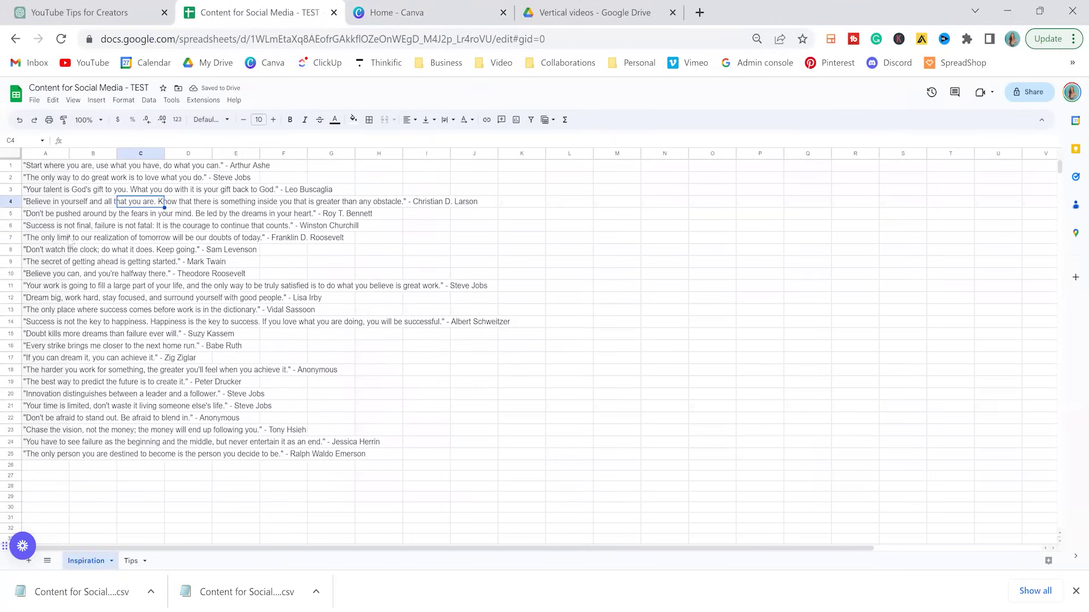
click(626, 237)
text(2)
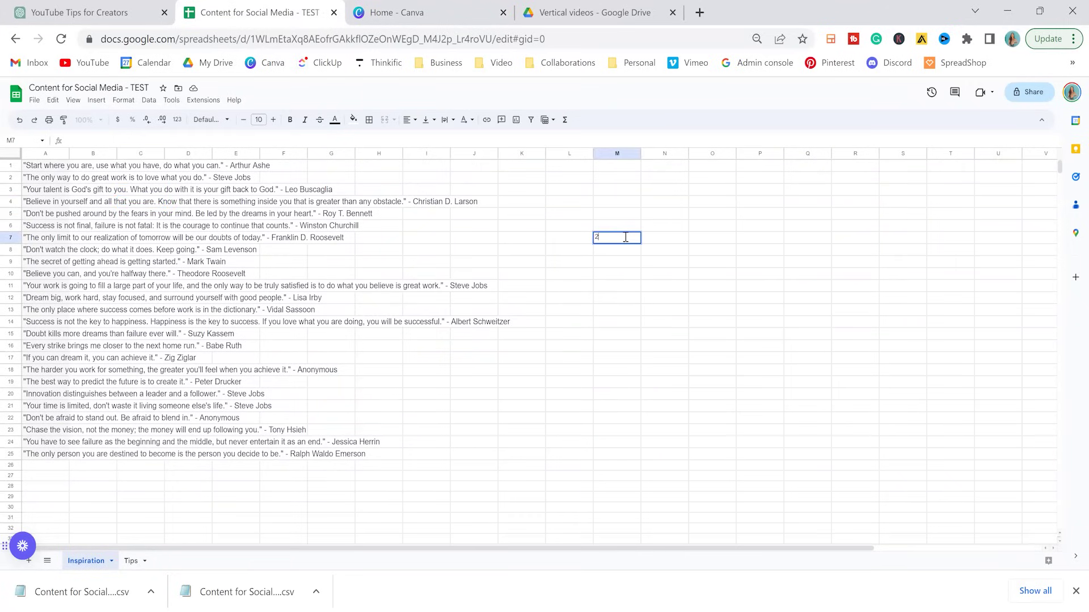
text(5 graphic posts)
key(Return)
text(2)
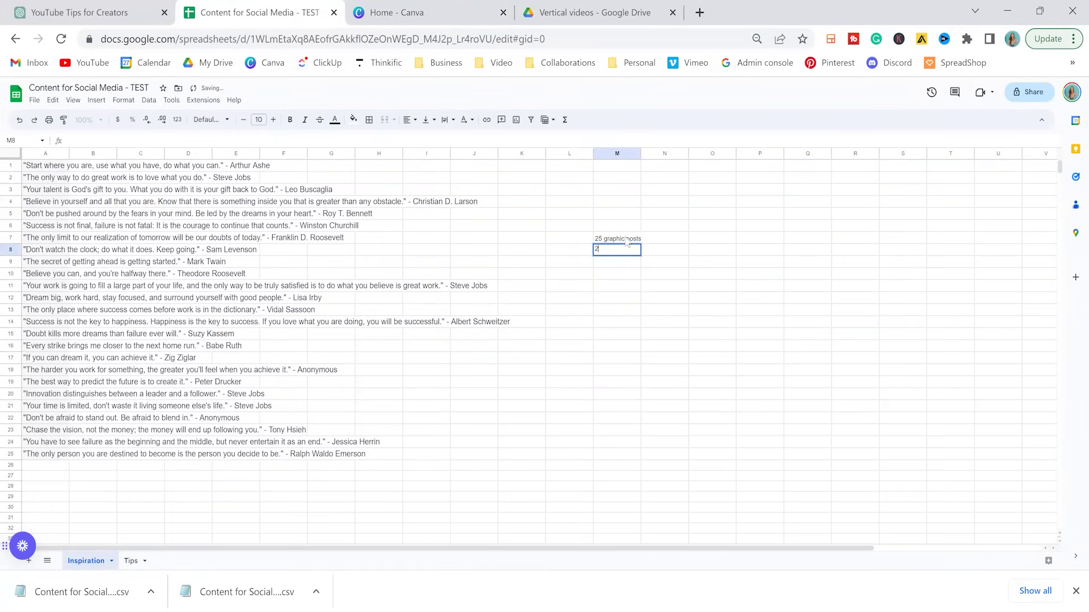
text(5 reels)
click(618, 277)
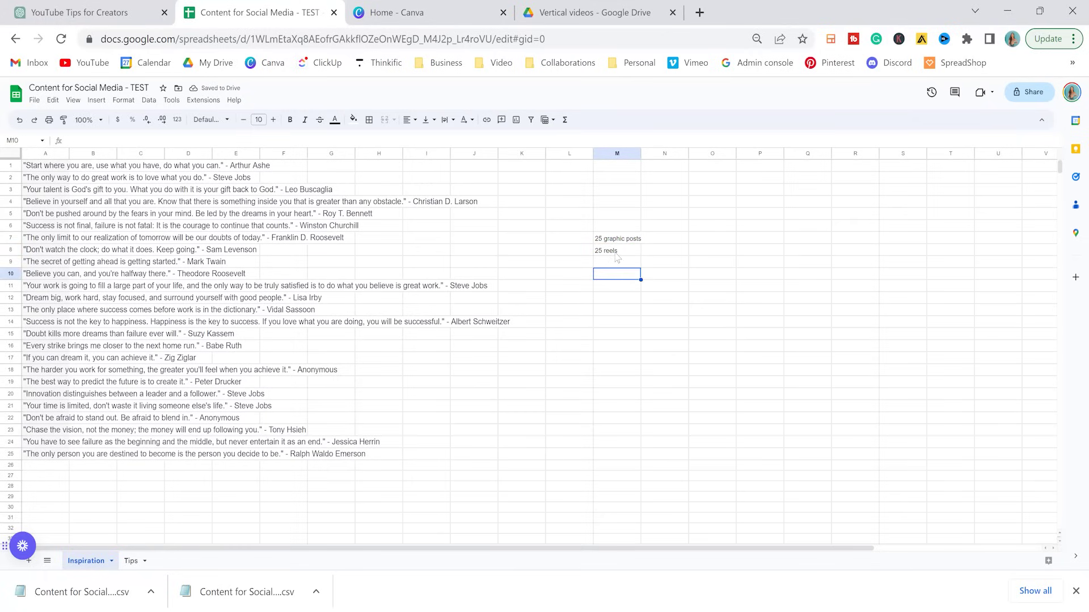
click(615, 252)
click(660, 255)
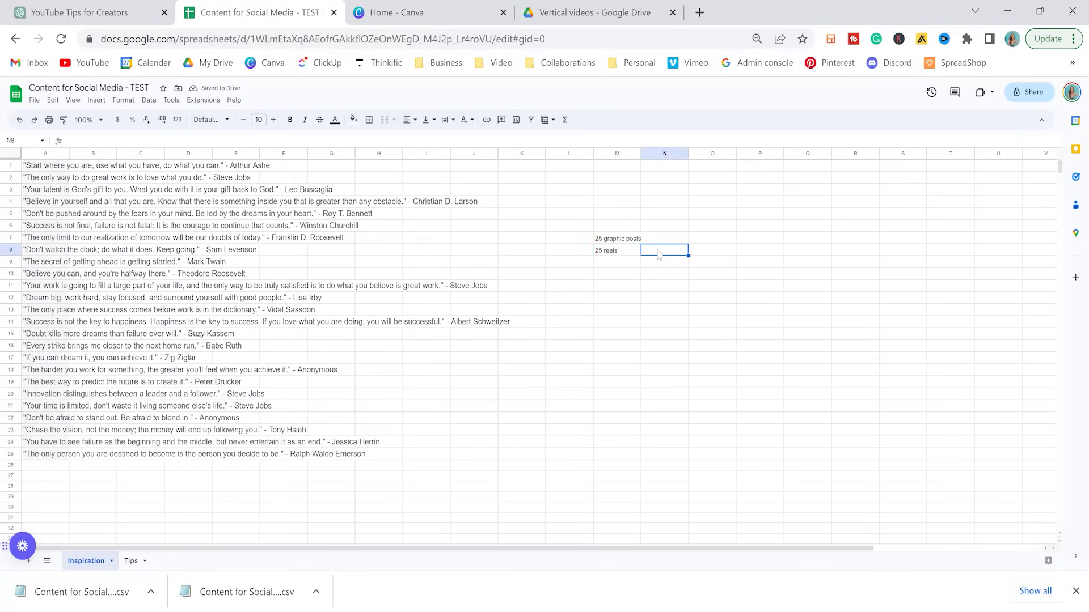
text(x 3)
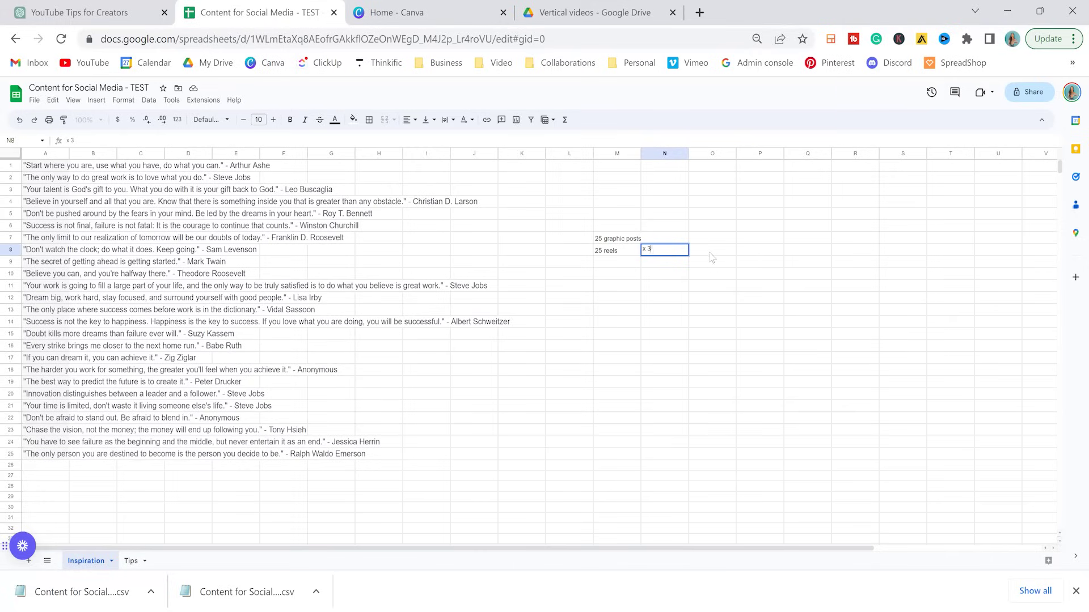
key(Tab)
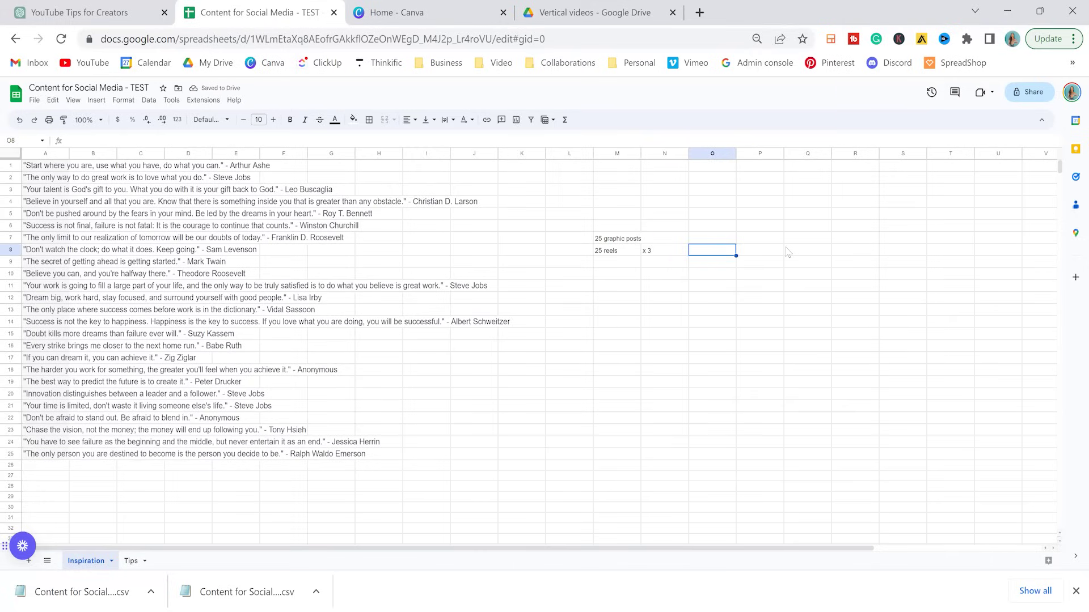
text(75)
key(Tab)
Clear the scratch notes from M7:O8 on the Inspiration sheet and return to Canva
key(ctrl+shift+Page_Down)
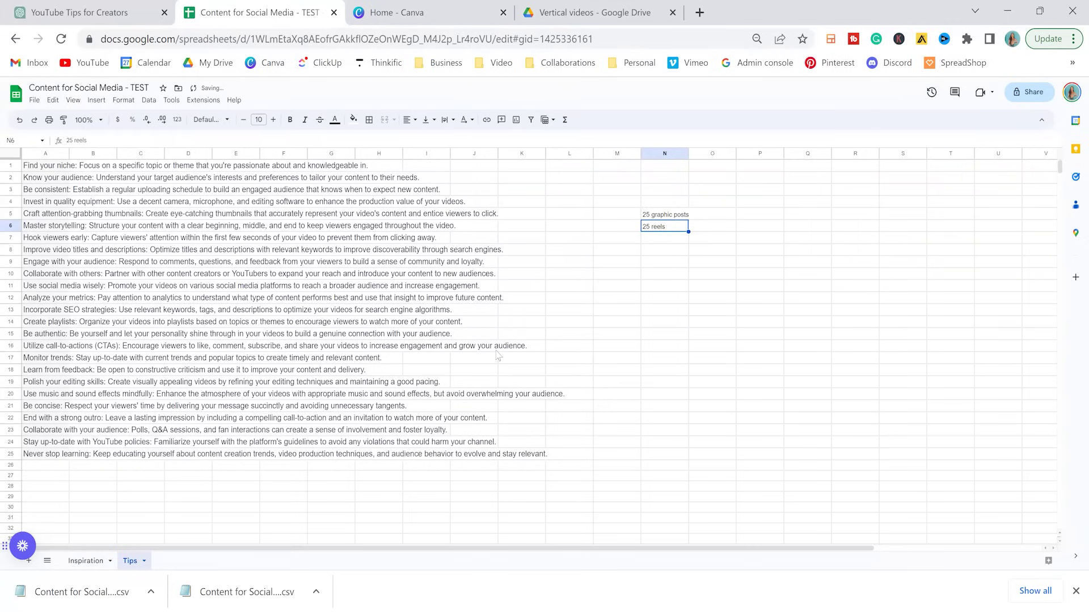
key(ctrl+shift+Page_Up)
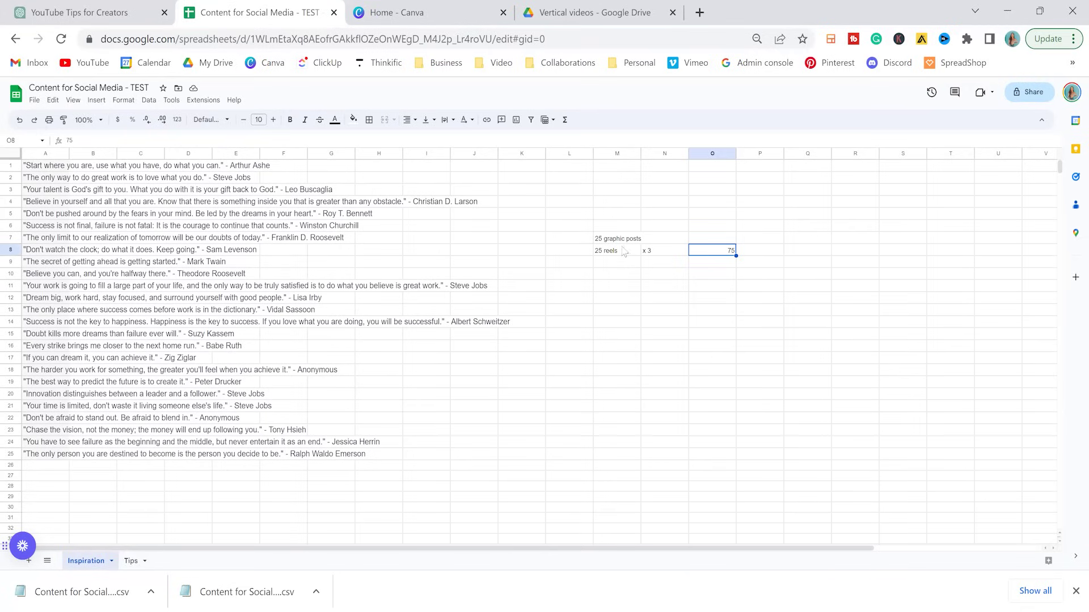
shift+click(608, 238)
key(Delete)
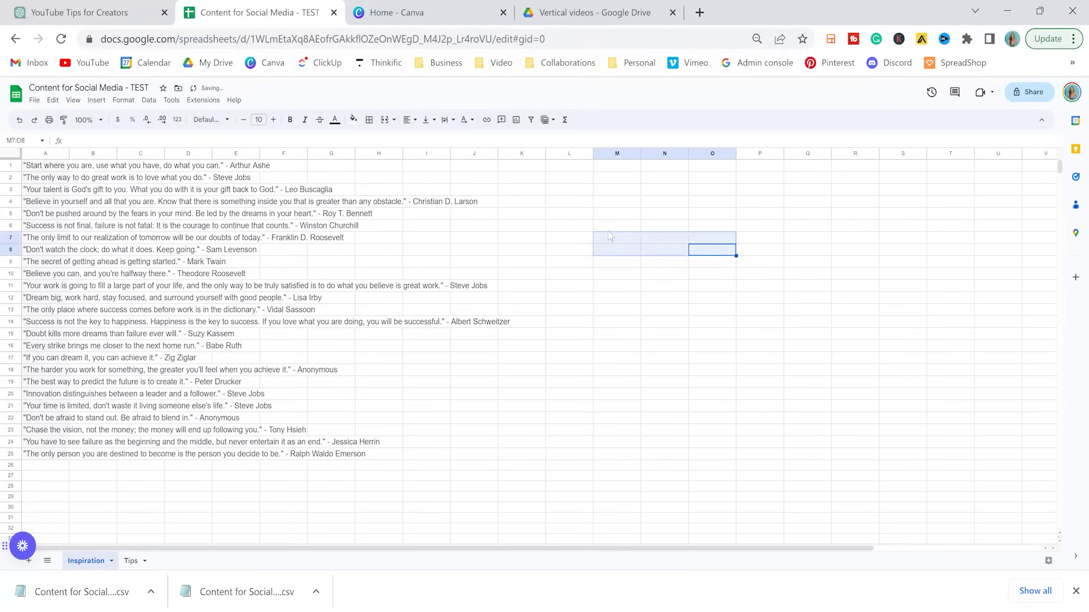
click(447, 13)
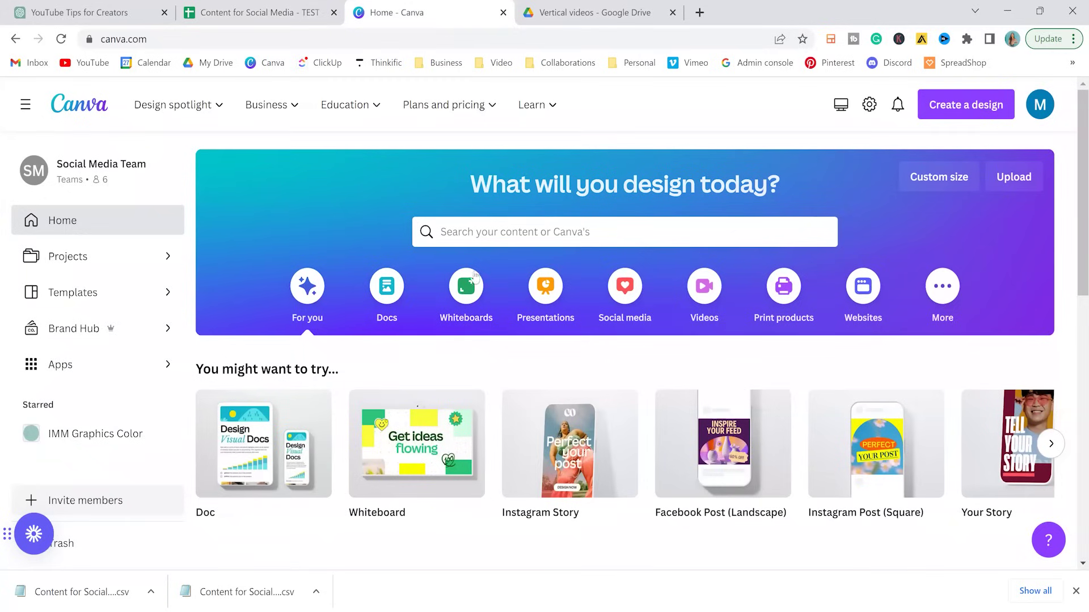
Create an Instagram post using the Minimalist Clean Inspirational Quote template, comparing against the quotes sheet
click(626, 284)
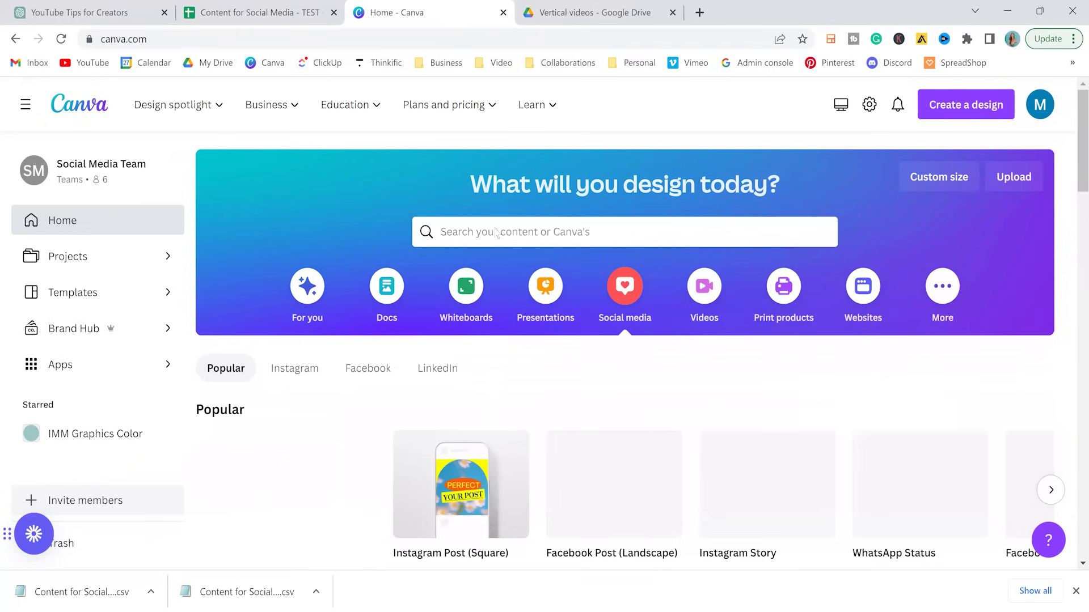
click(295, 369)
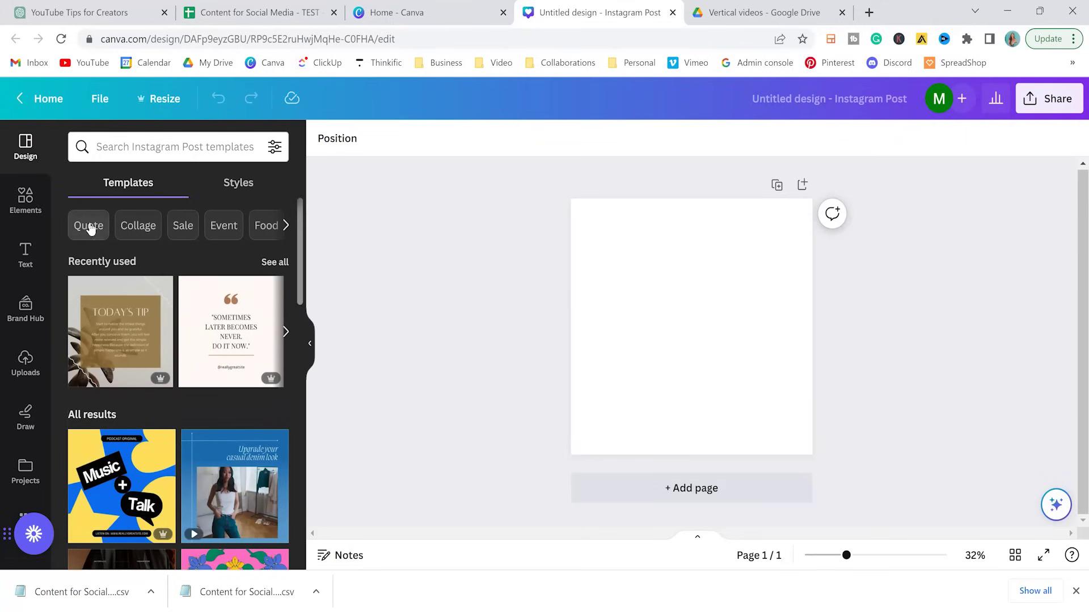
click(228, 334)
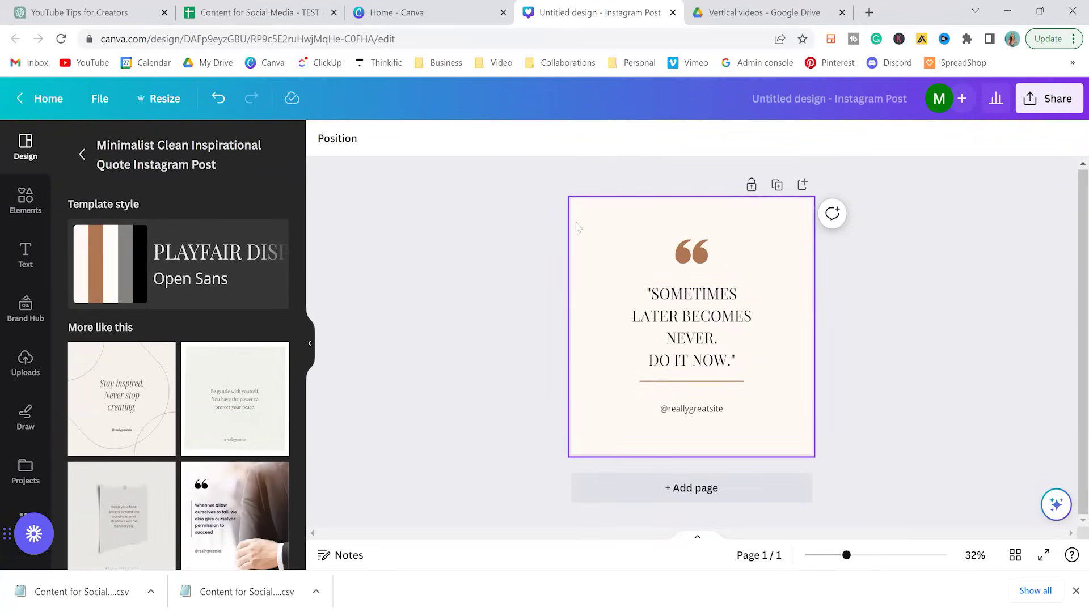
click(747, 324)
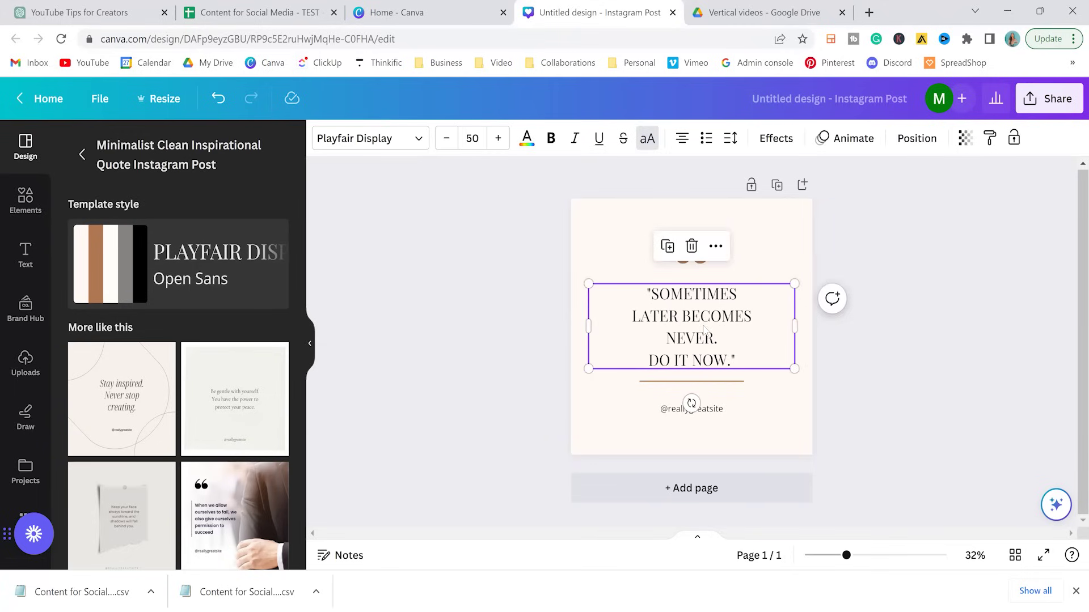
click(288, 17)
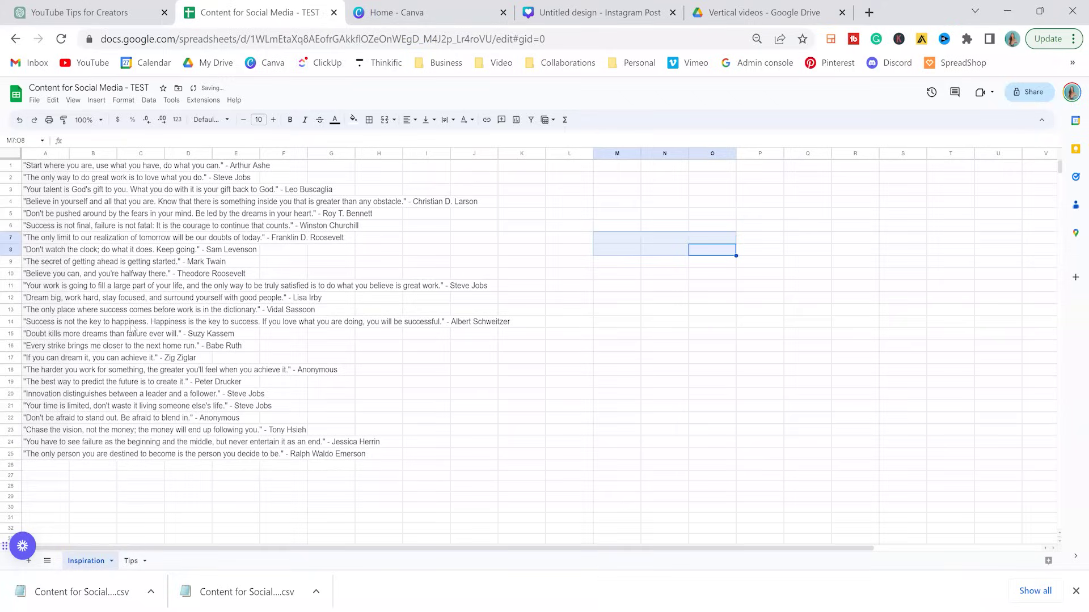
click(575, 16)
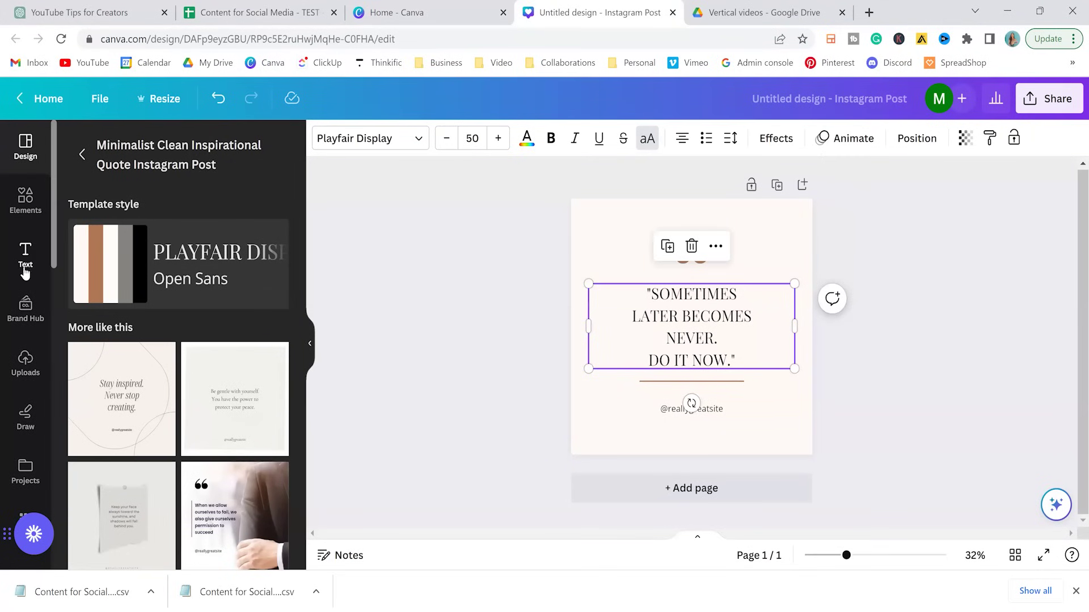
scroll(24, 270, down, 3)
Start Bulk create from the Apps panel and upload the Inspiration (1) CSV file
click(26, 381)
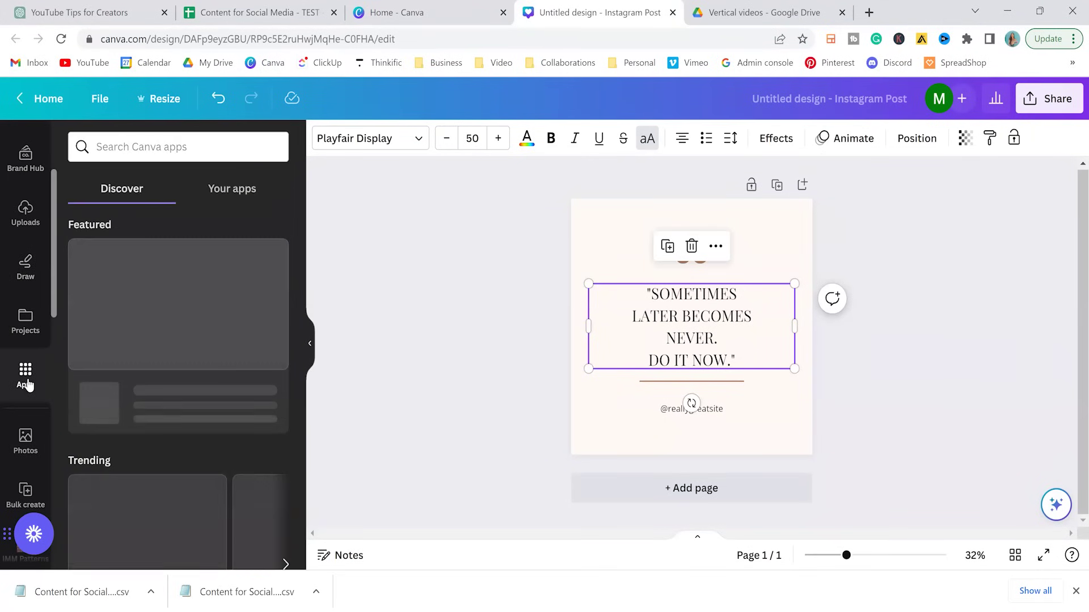
scroll(188, 350, down, 5)
click(206, 363)
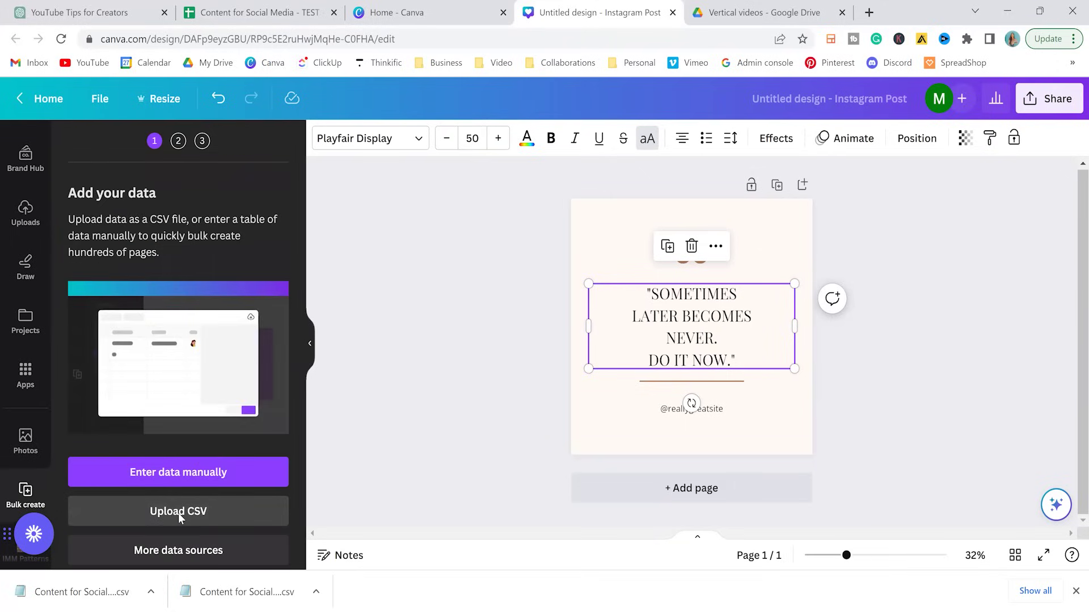
click(179, 513)
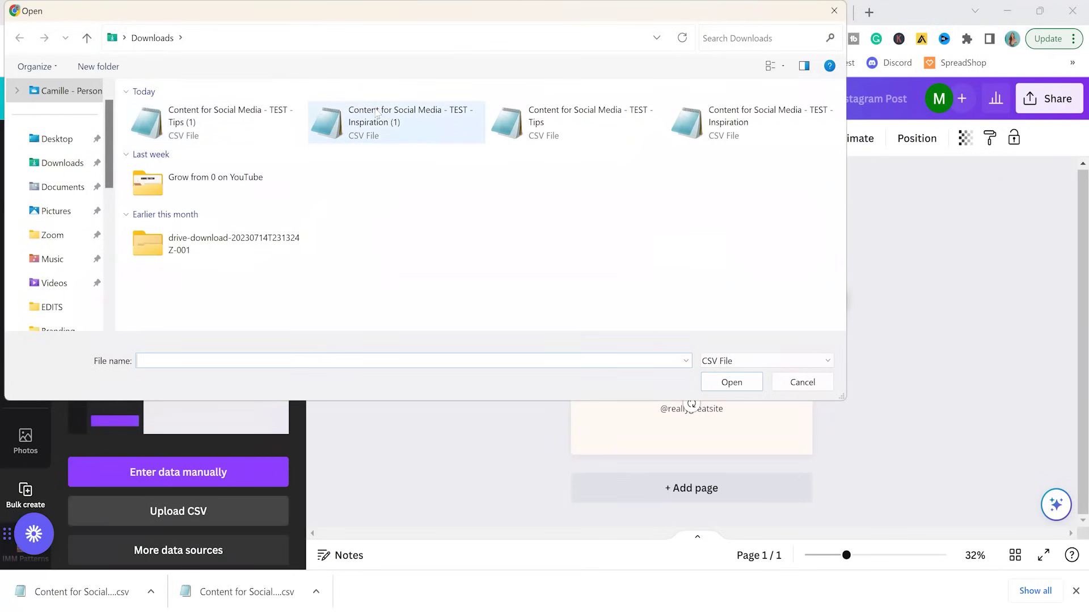
click(376, 113)
click(731, 382)
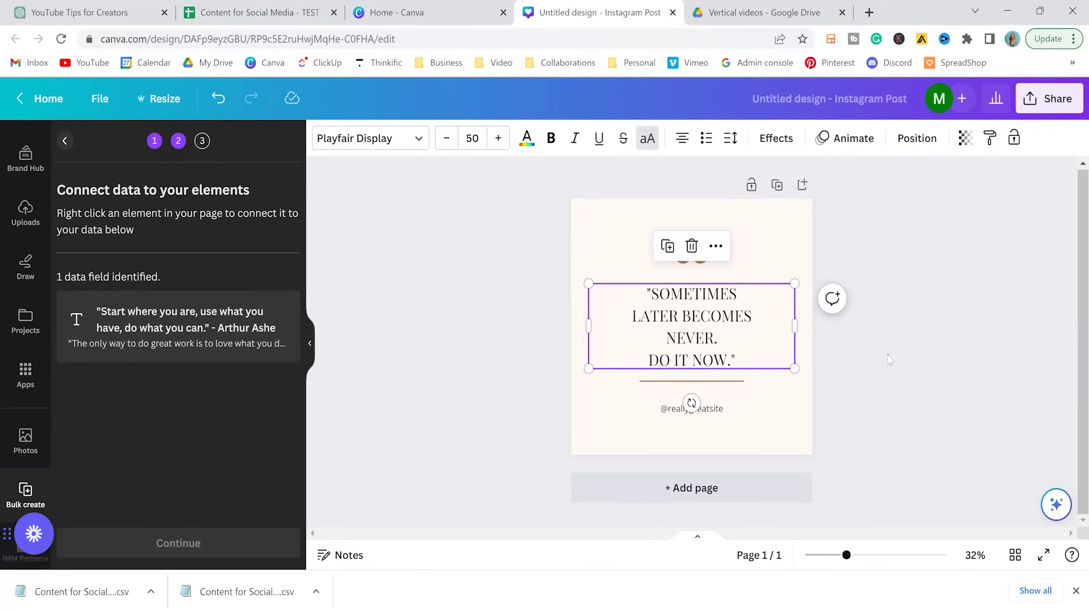
Connect the quote text to the CSV's quote field and generate the 24 pages
drag(696, 325, 696, 325)
click(716, 245)
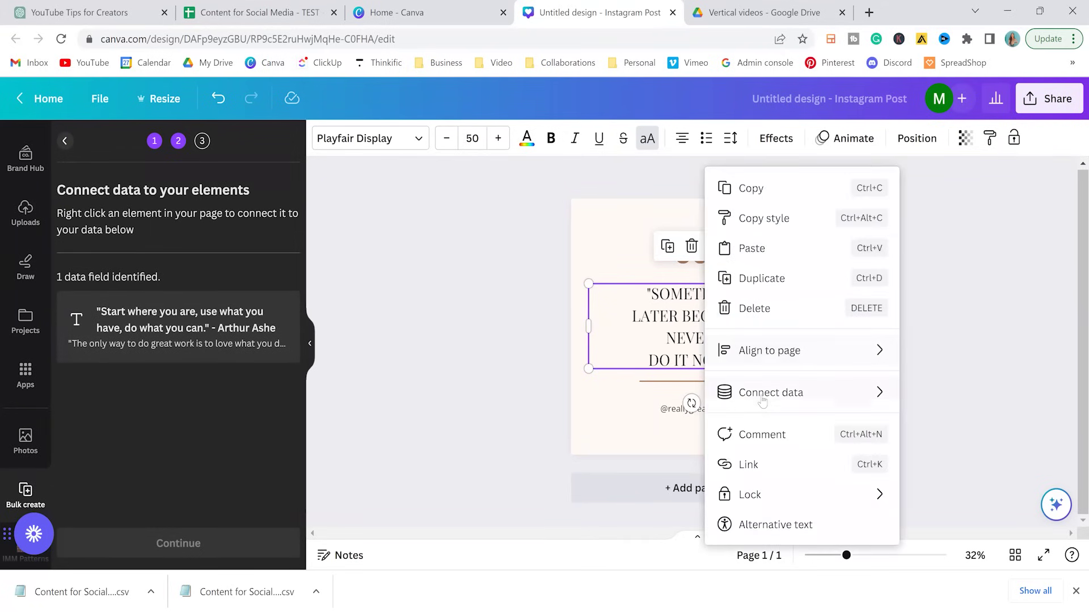
mouse_move(762, 401)
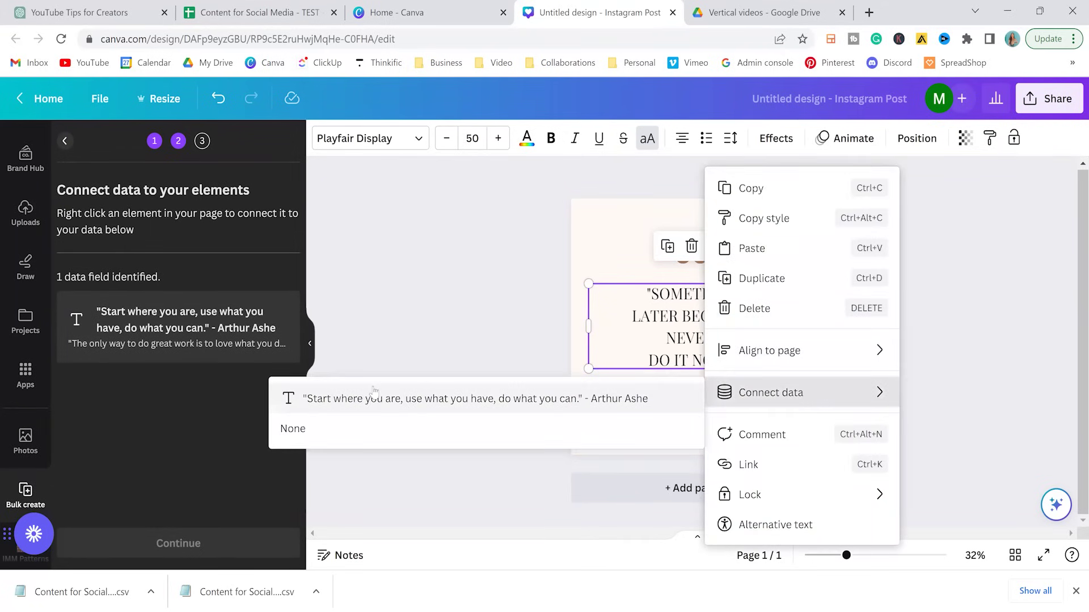
click(334, 400)
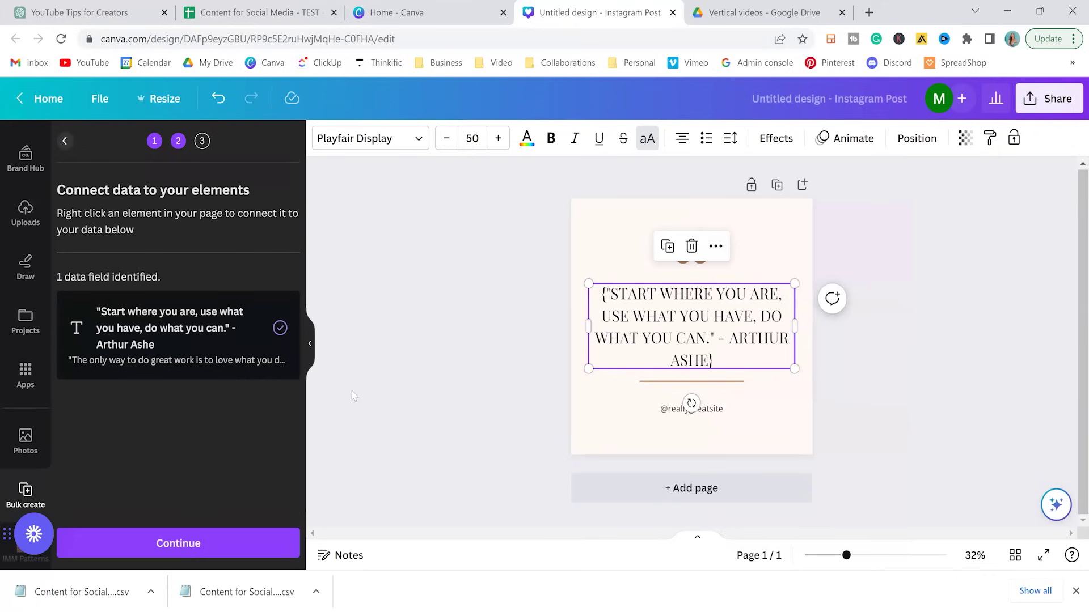
click(173, 546)
click(185, 549)
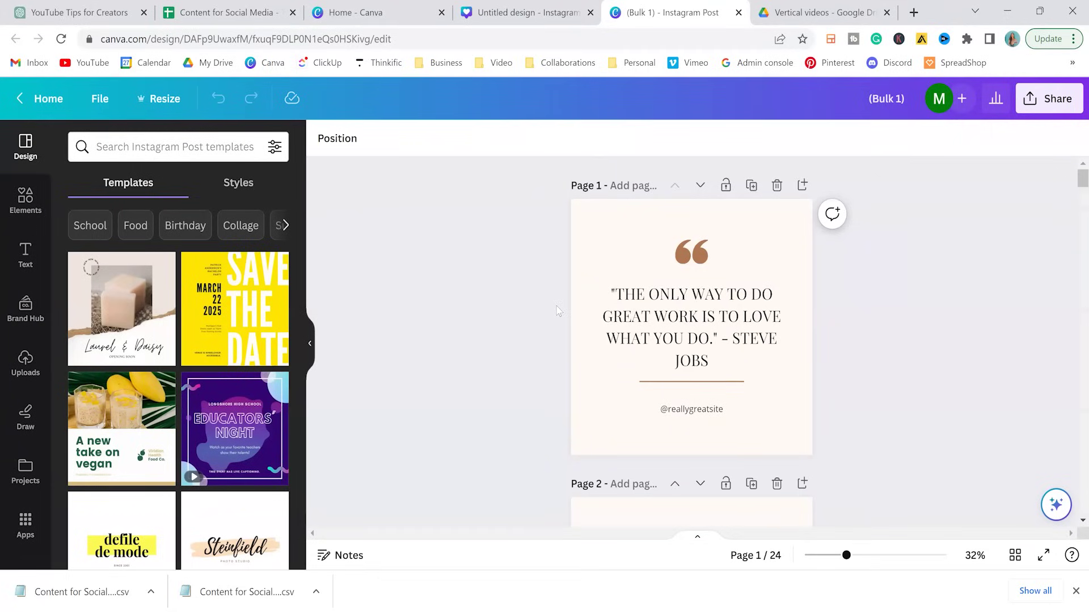
click(713, 356)
click(714, 354)
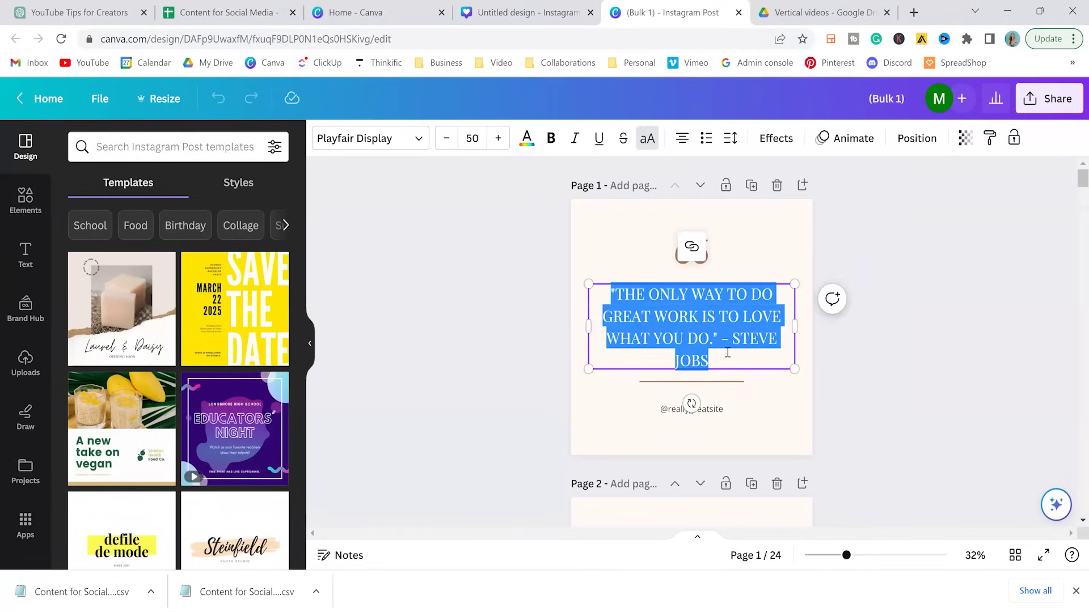
click(716, 353)
drag(717, 352, 721, 340)
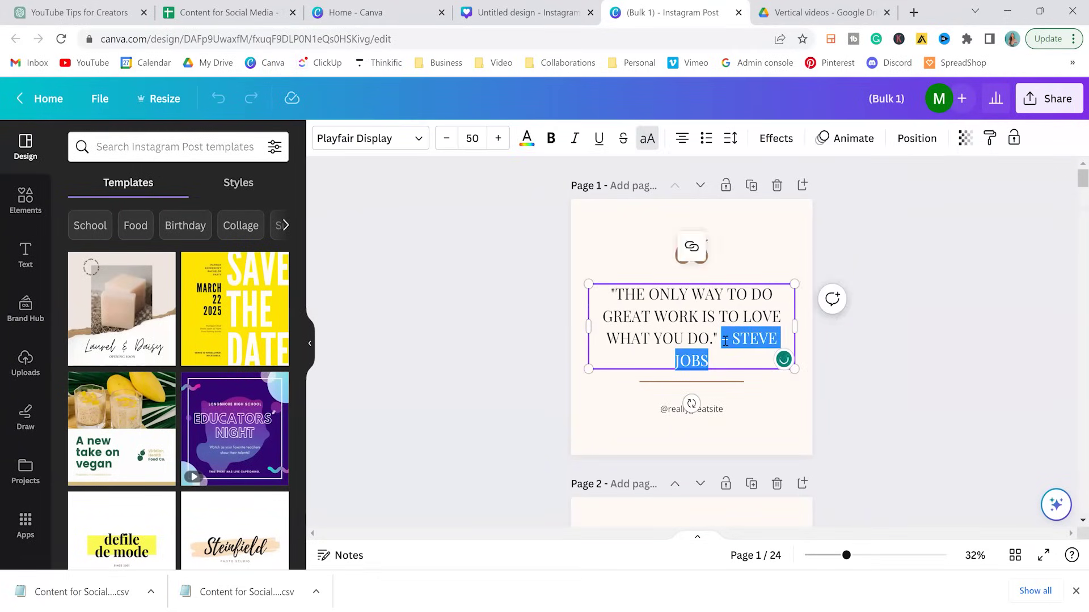
key(BackSpace)
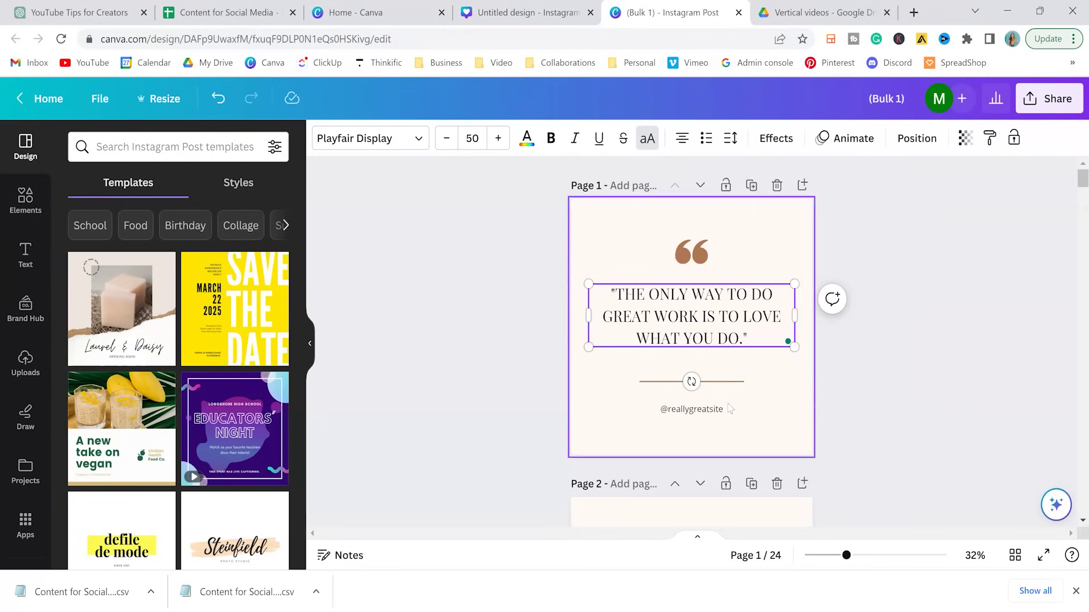
double_click(720, 407)
text(- Steve Jobs)
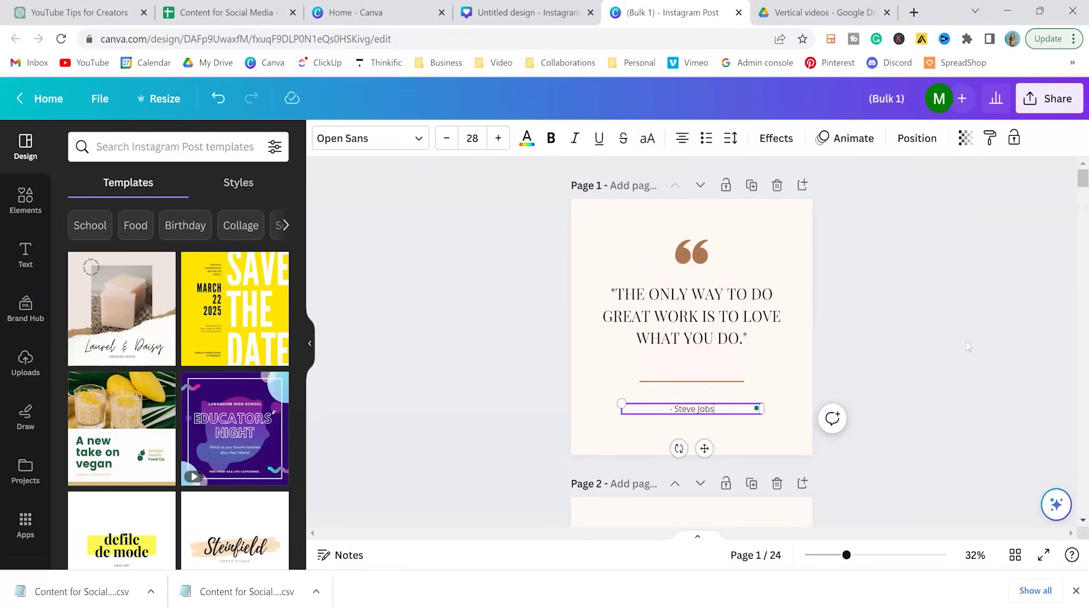
click(703, 436)
scroll(703, 435, down, 6)
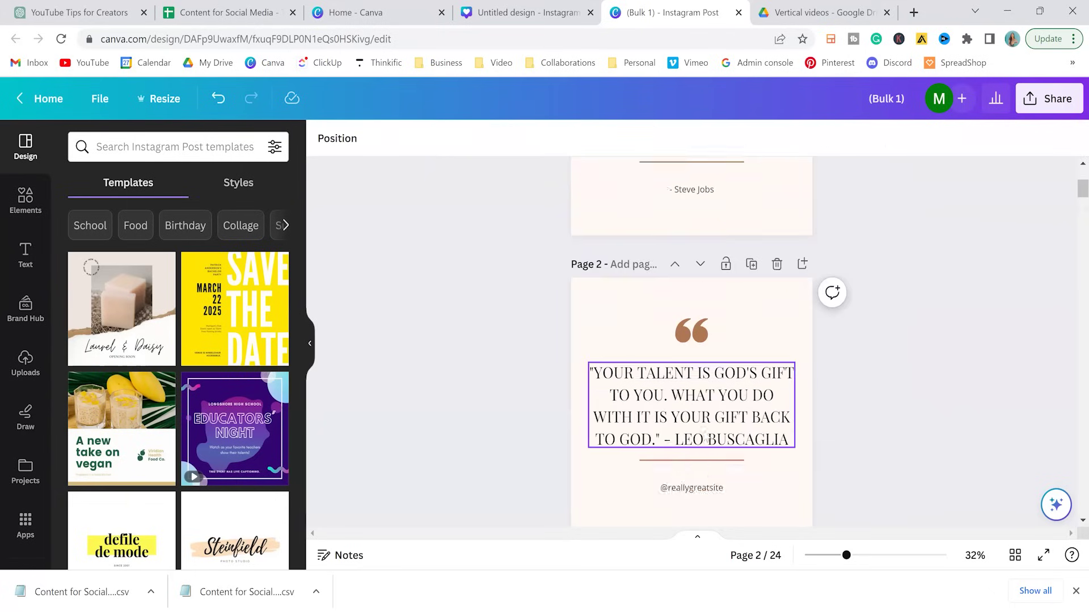
scroll(705, 436, up, 6)
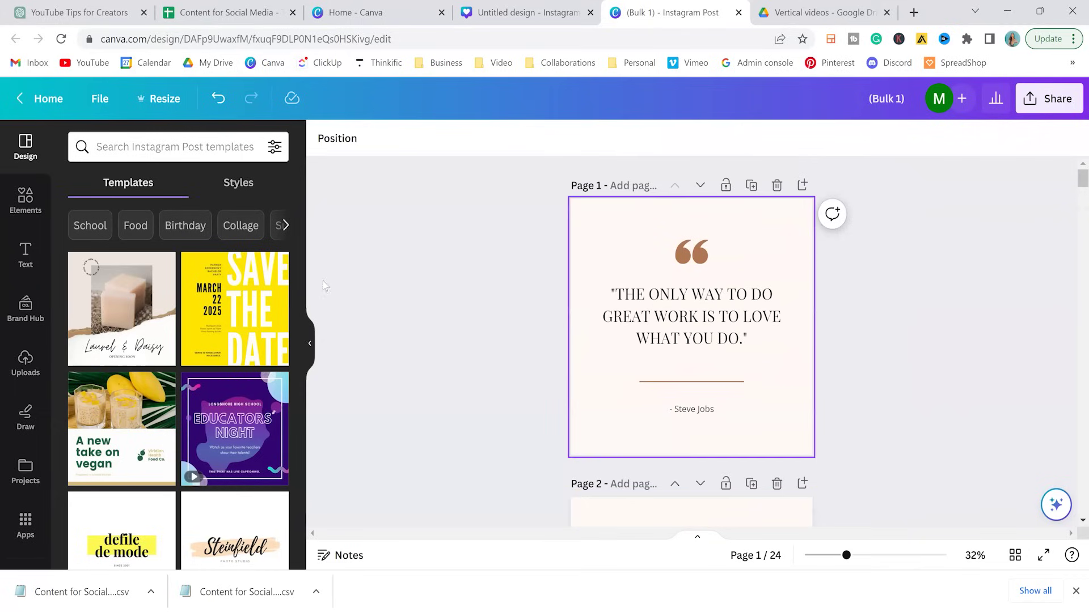
mouse_move(74, 16)
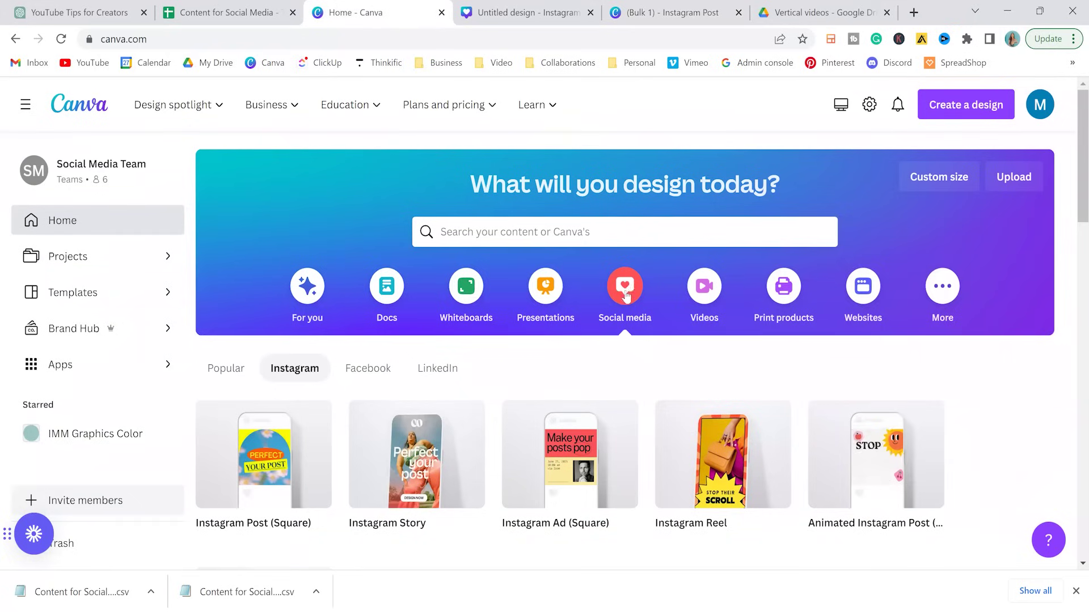
Start a new Instagram Reel from the Harmony in Nature video template
click(703, 454)
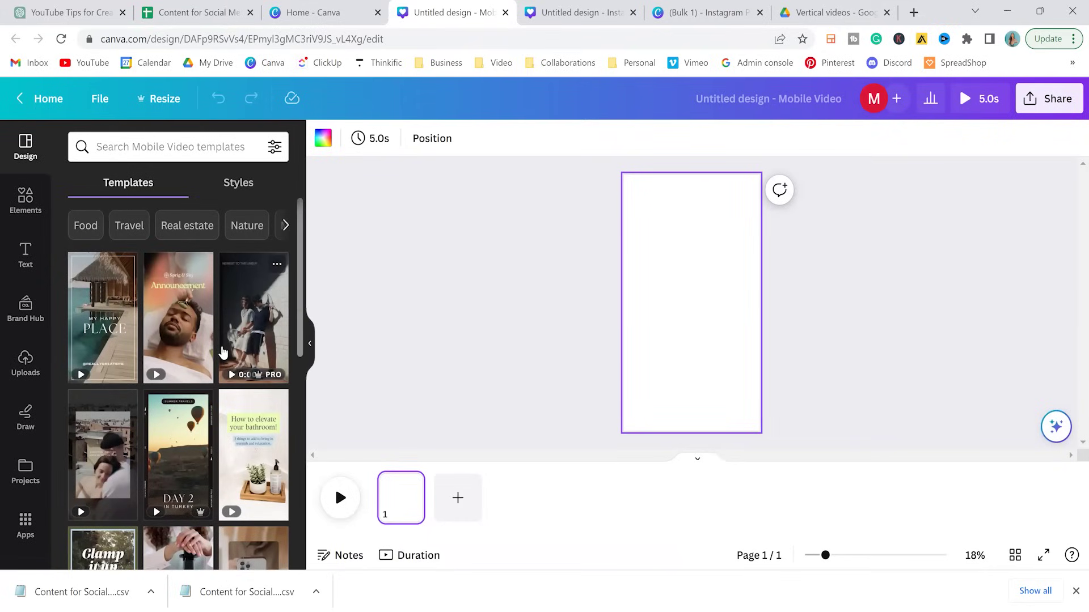
scroll(171, 360, down, 3)
scroll(159, 405, down, 1)
scroll(161, 414, down, 3)
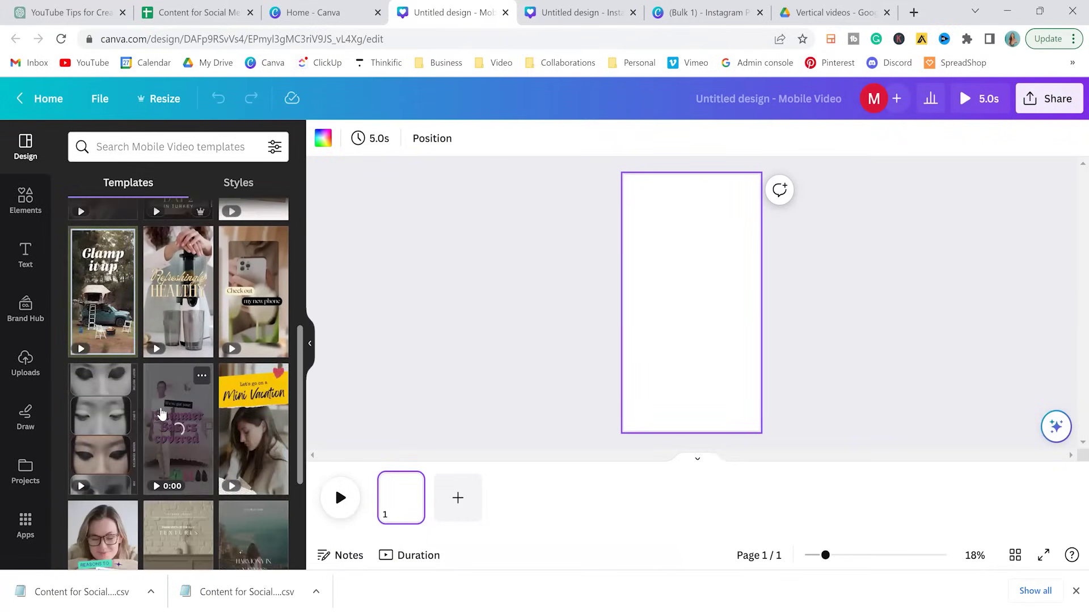
scroll(163, 413, down, 1)
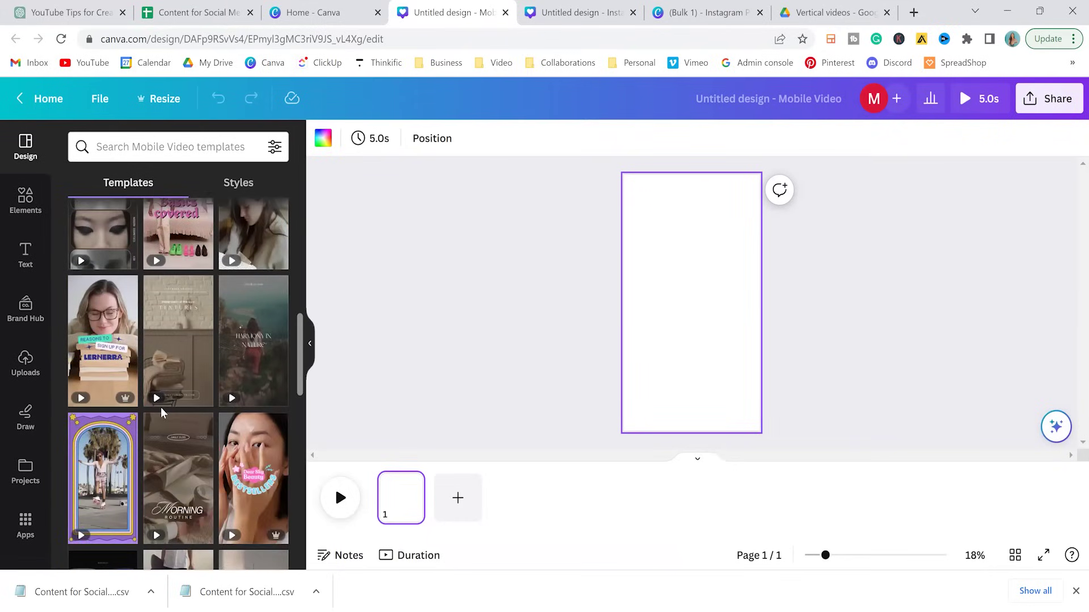
mouse_move(161, 402)
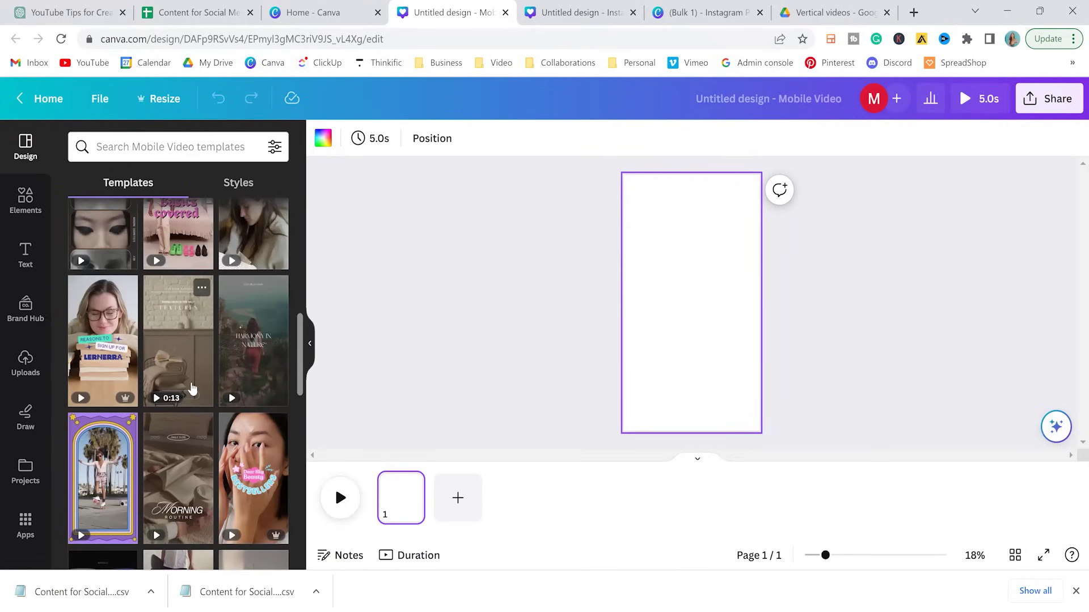
mouse_move(267, 340)
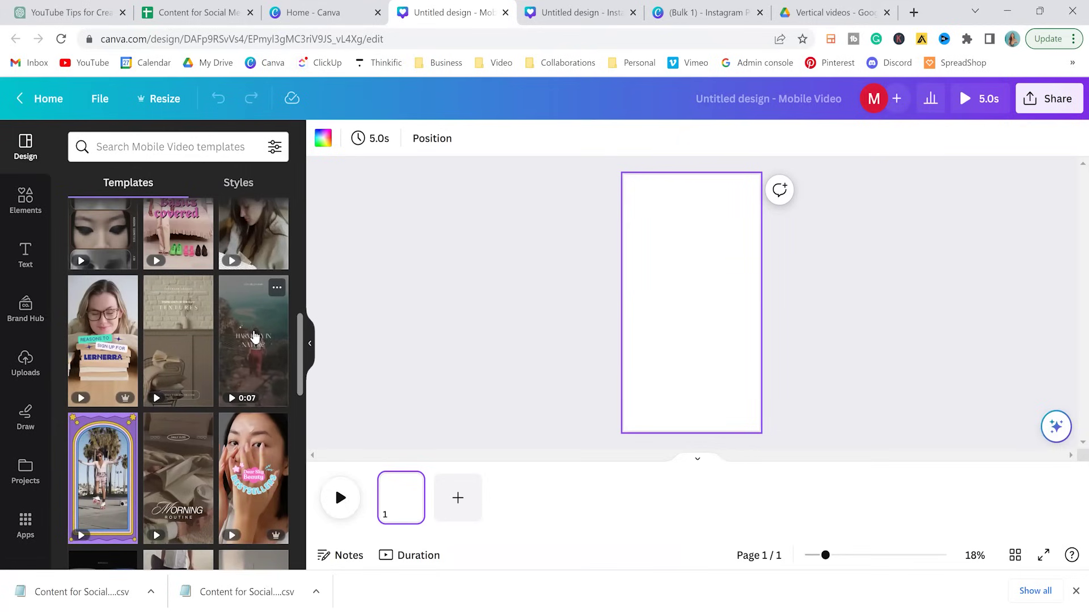
click(254, 337)
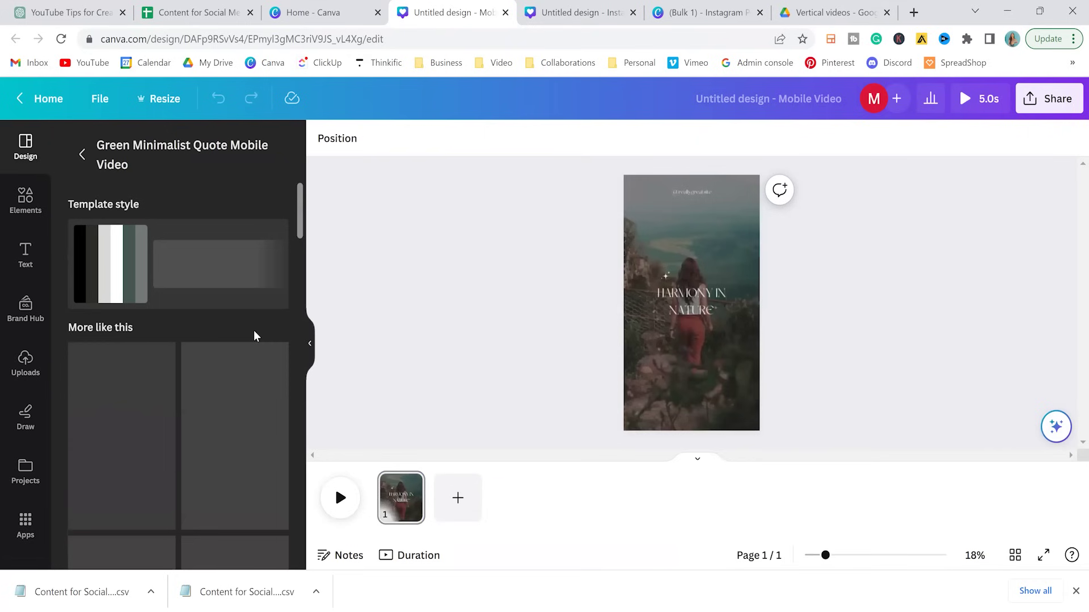
click(698, 197)
drag(698, 196, 699, 237)
text(Tip of the day fo)
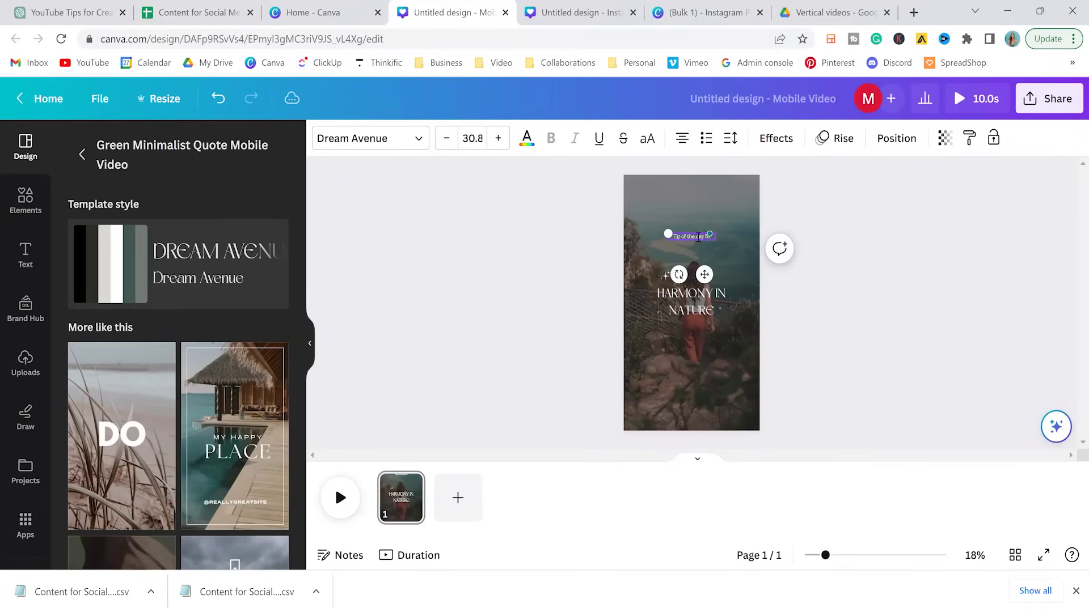
text(r my fellow)
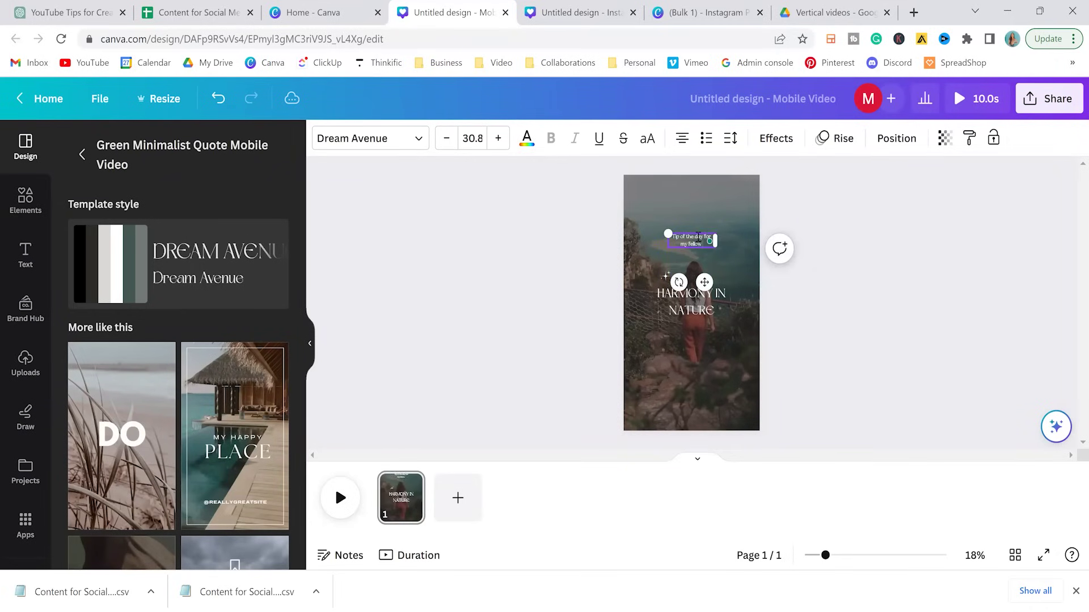
text( content creator)
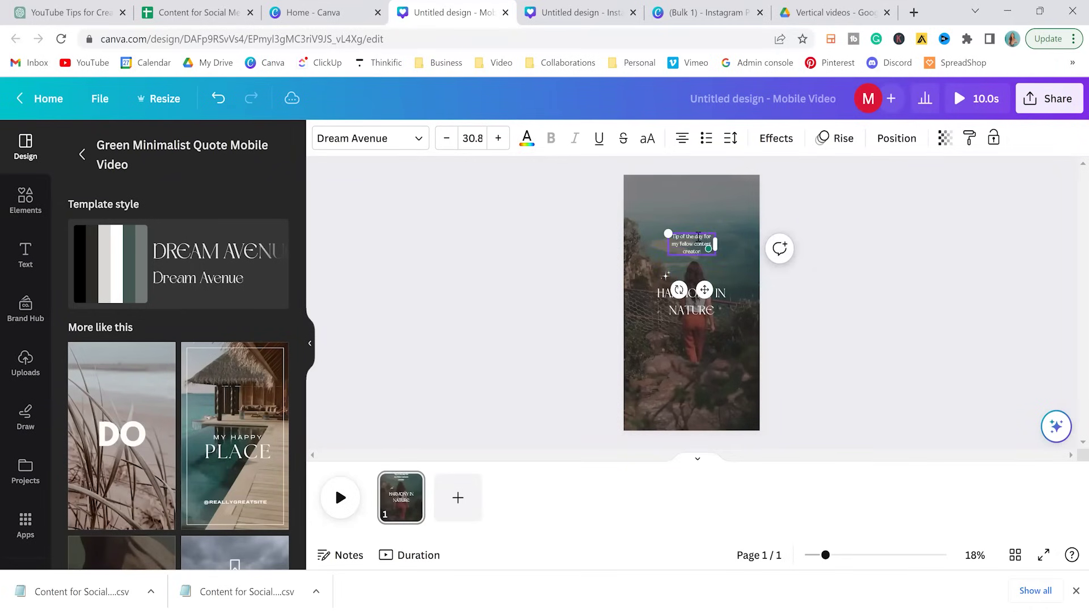
text(s)
drag(698, 234, 696, 237)
Raise the caption's font size to 35.8
click(692, 301)
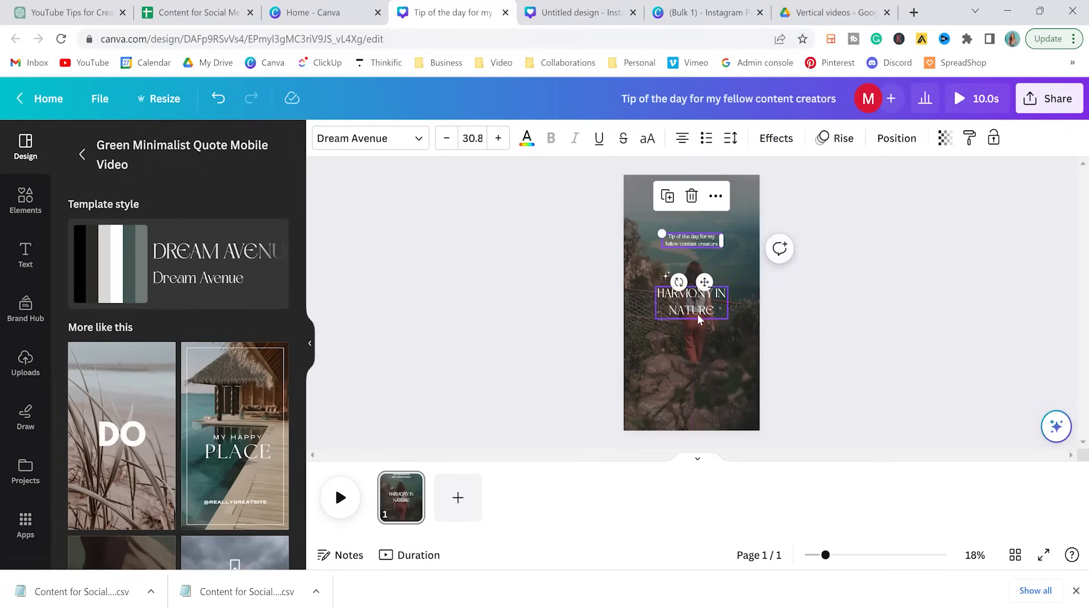
click(860, 293)
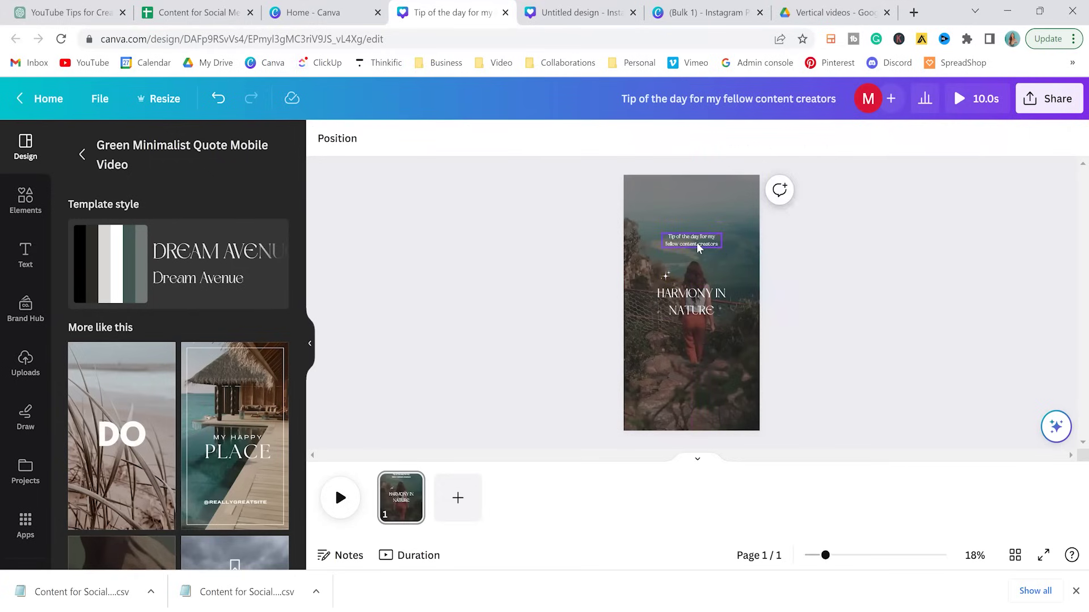
click(698, 246)
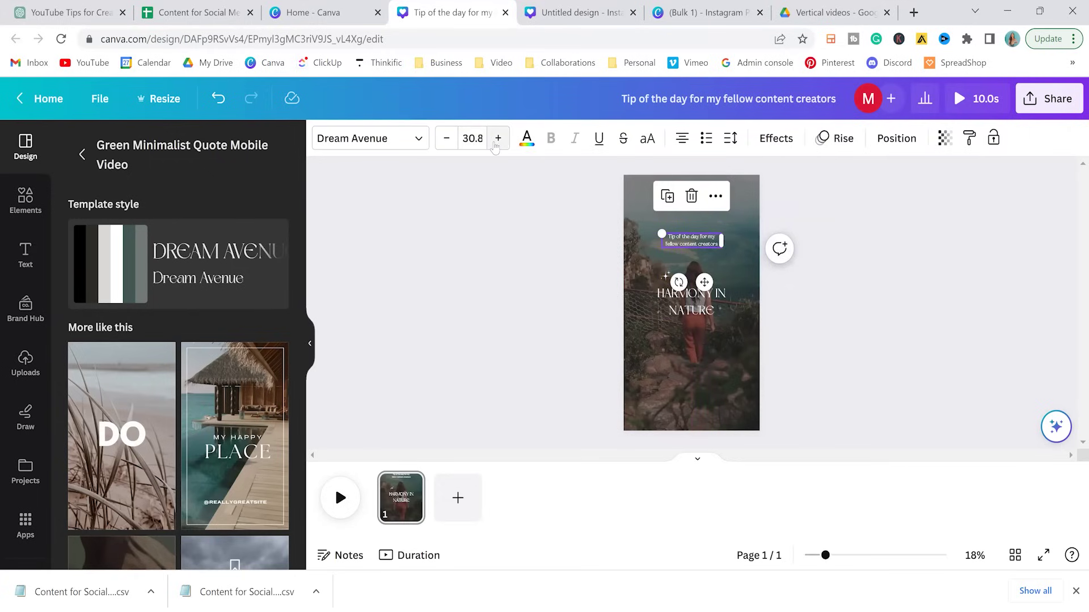
click(497, 138)
click(498, 138)
click(498, 138)
click(498, 138)
click(498, 138)
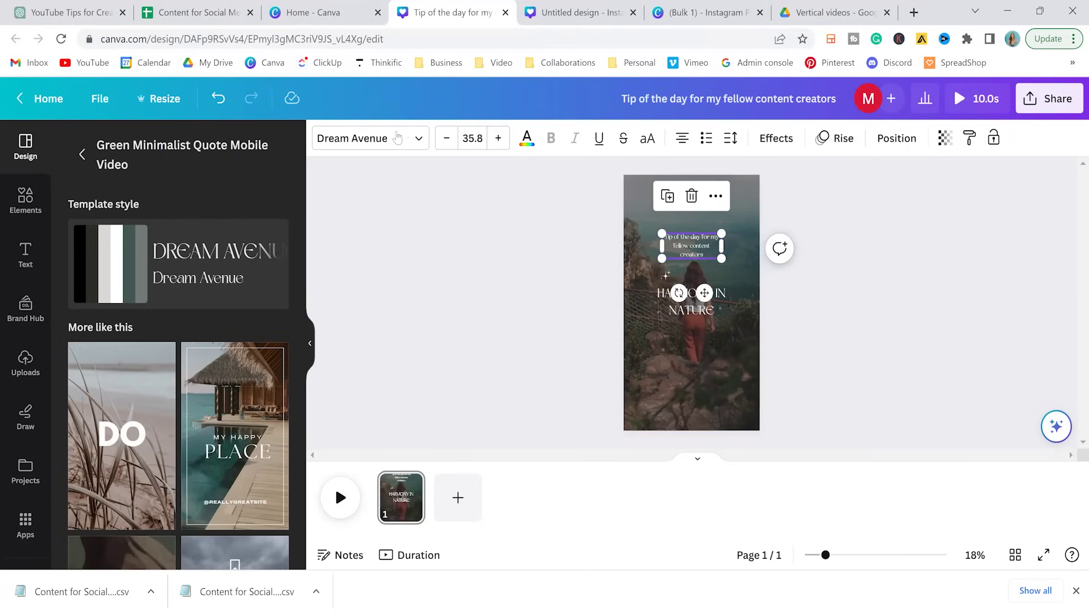
click(447, 138)
click(717, 324)
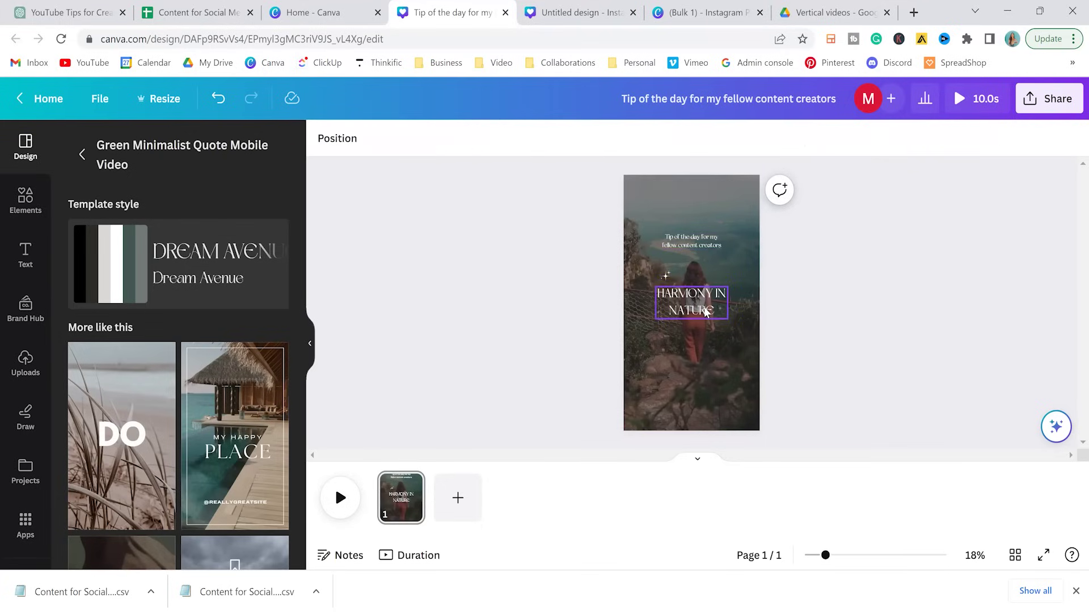
Change the HARMONY IN NATURE headline font from Dream Avenue to Antonio Bold
click(348, 140)
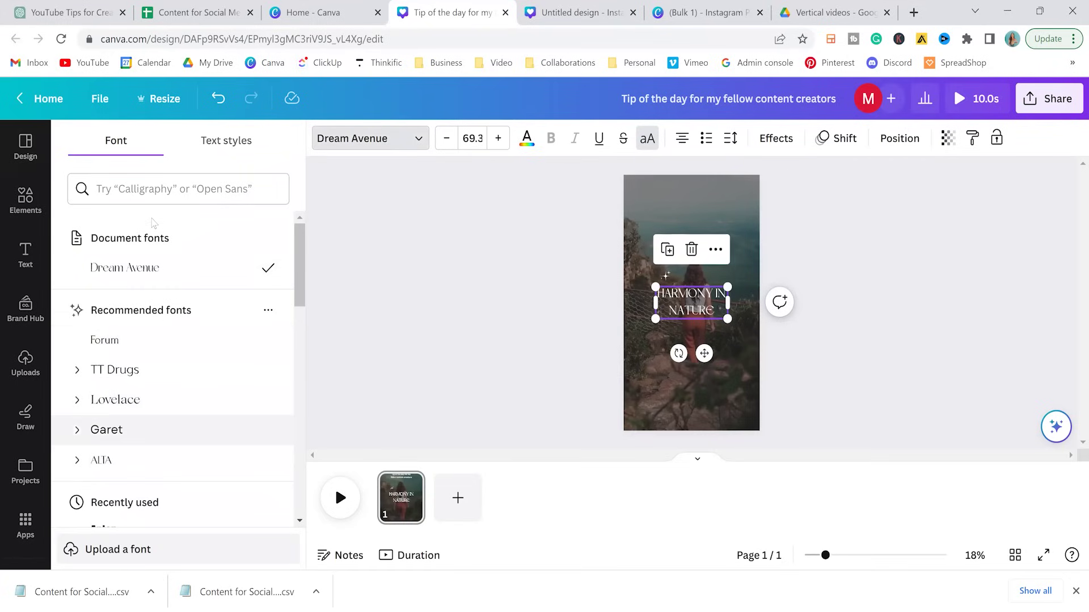
click(123, 189)
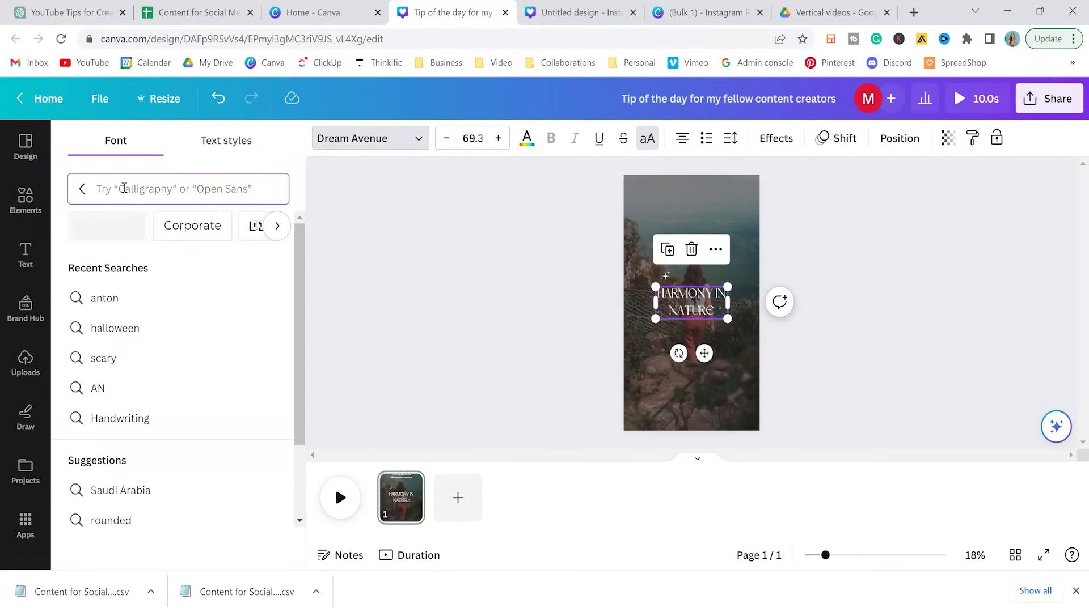
click(114, 298)
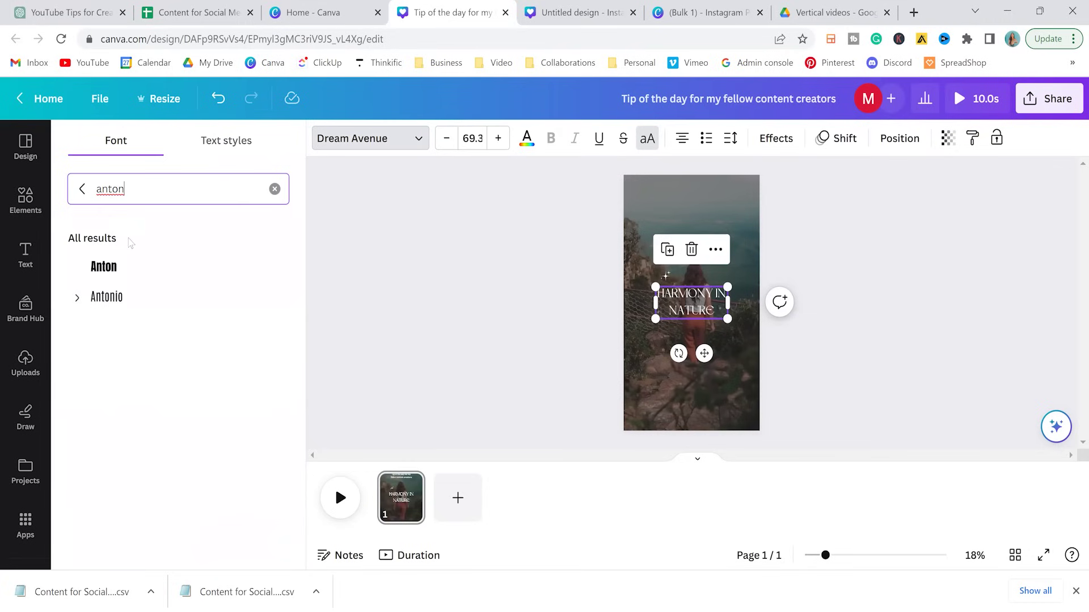
click(106, 297)
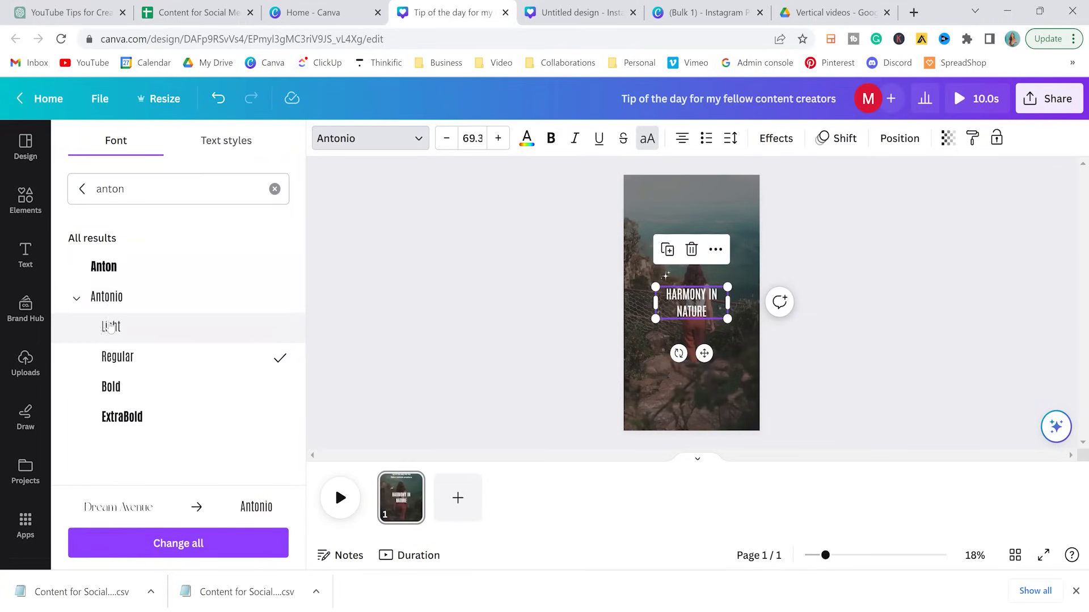
click(111, 328)
click(150, 385)
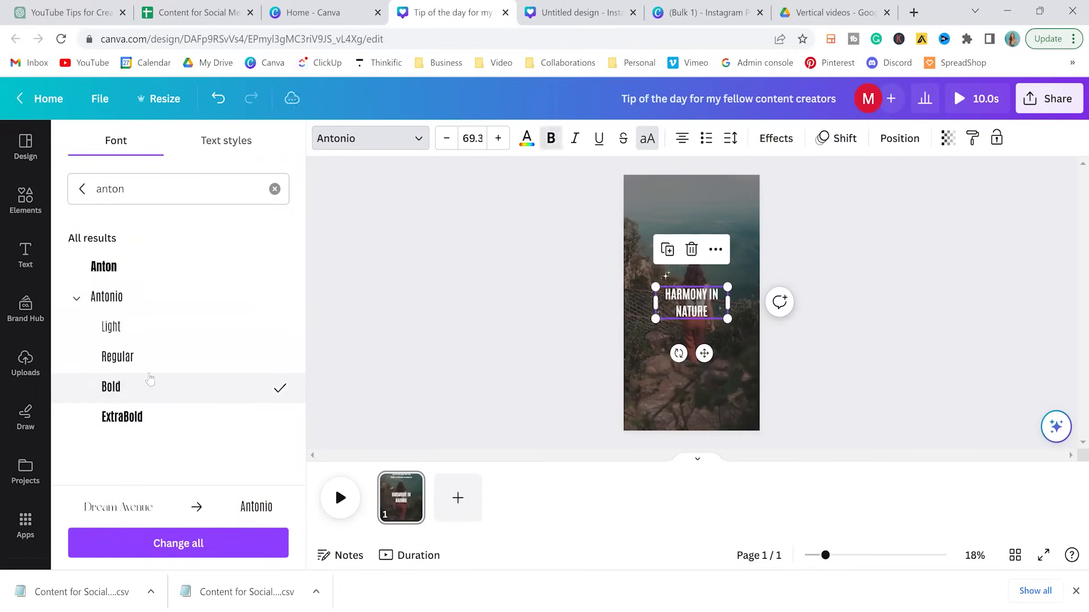
click(418, 270)
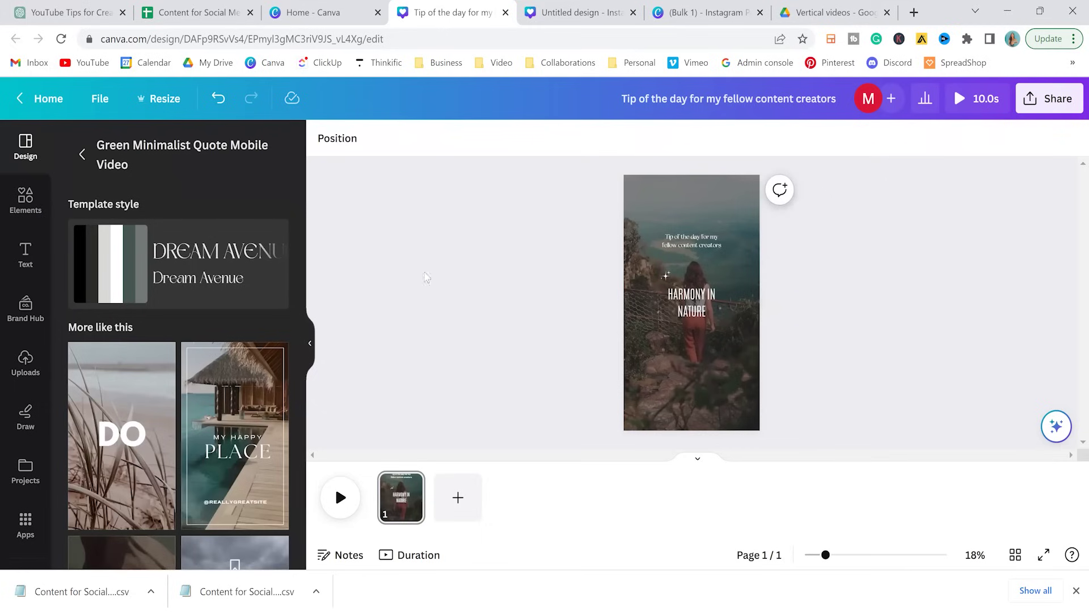
Open Bulk create from Apps and upload the content tips CSV file
click(655, 196)
key(Escape)
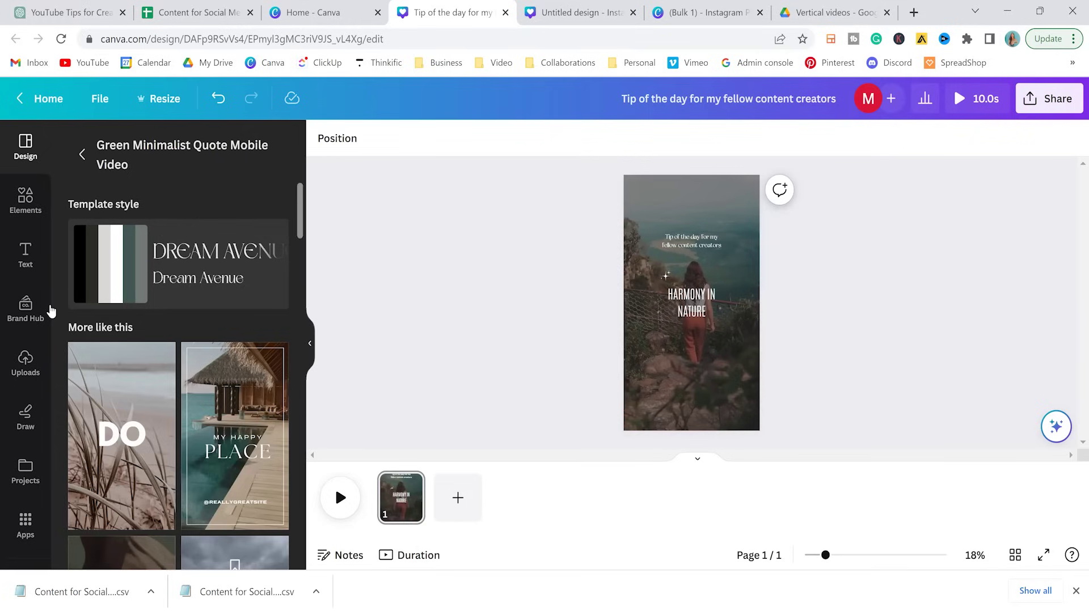
scroll(17, 306, down, 3)
click(25, 363)
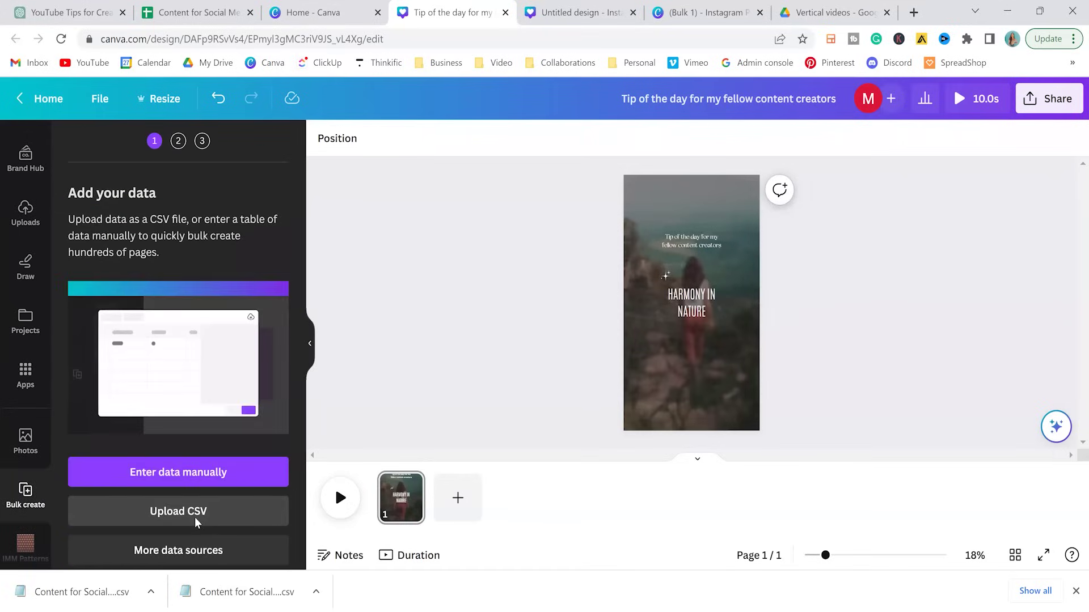
click(195, 517)
click(209, 131)
click(746, 386)
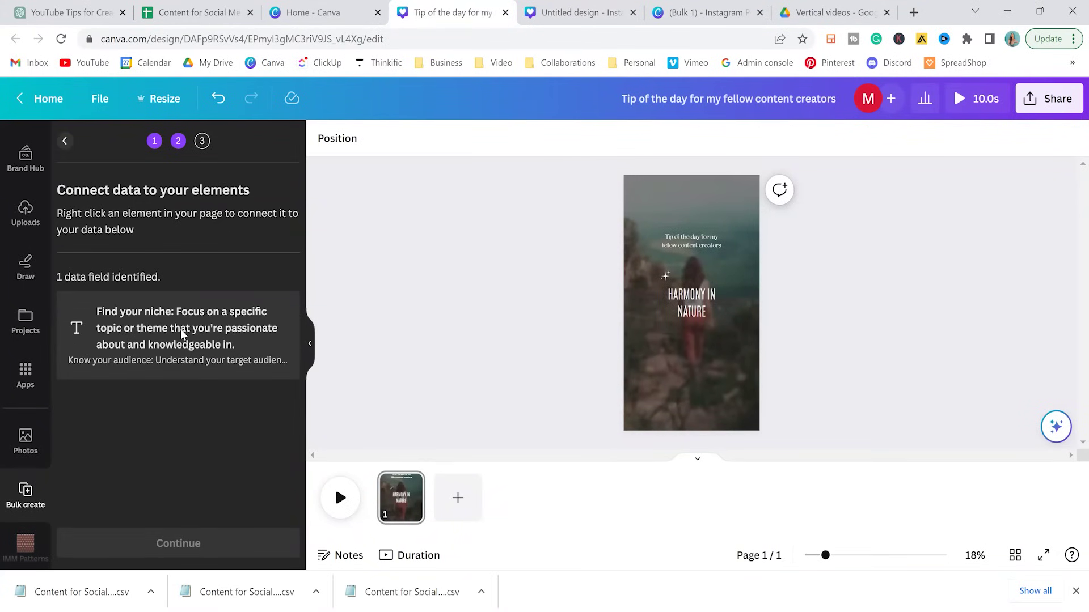
Connect the headline to the Find your niche field, widen its box, and generate 24 pages
click(699, 302)
click(715, 251)
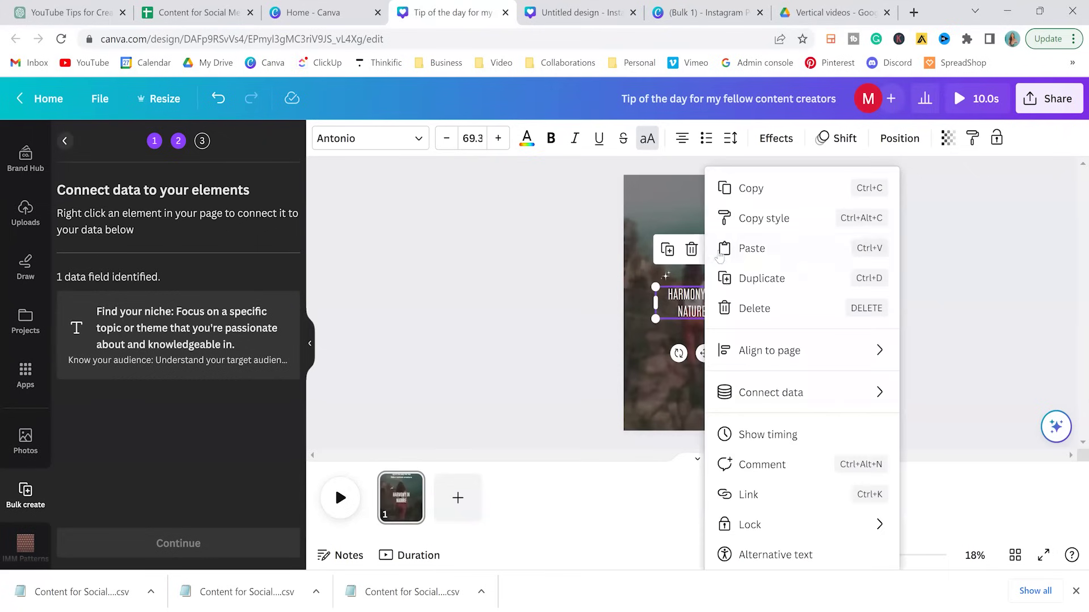
click(772, 393)
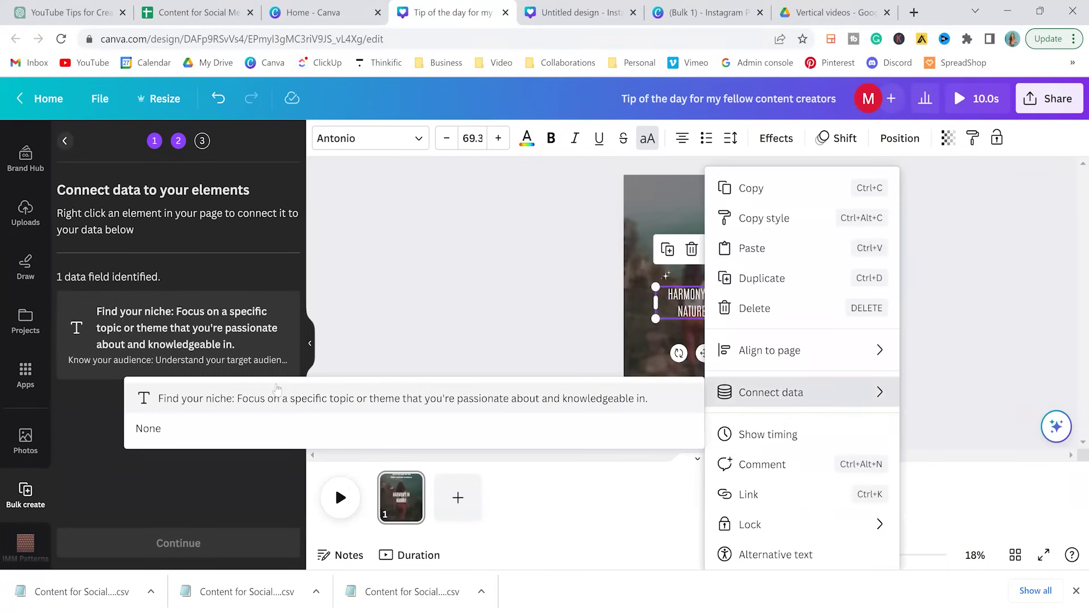
click(242, 399)
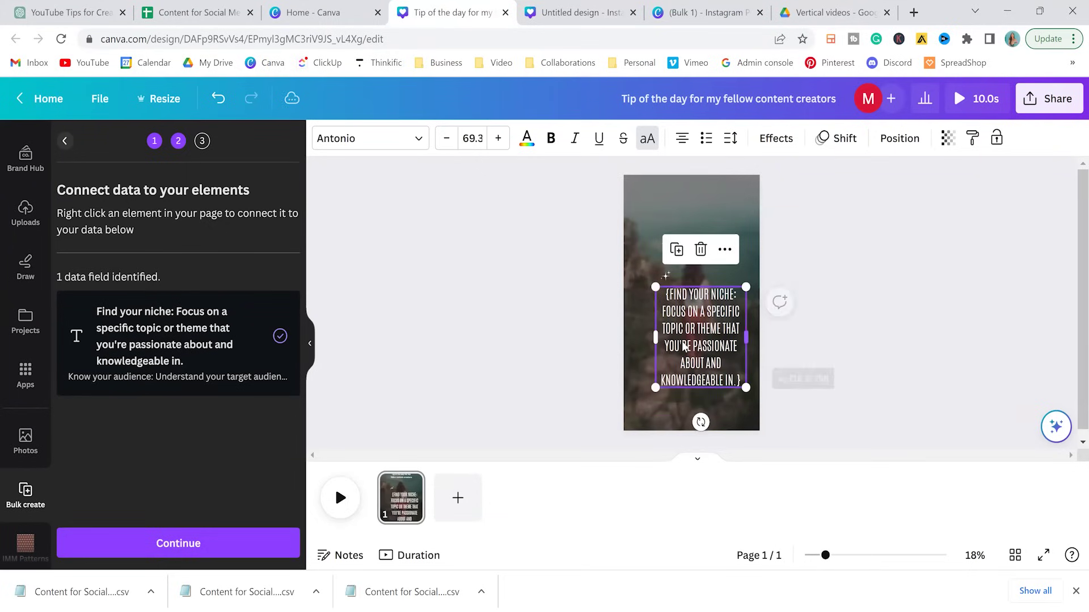
drag(654, 336, 638, 338)
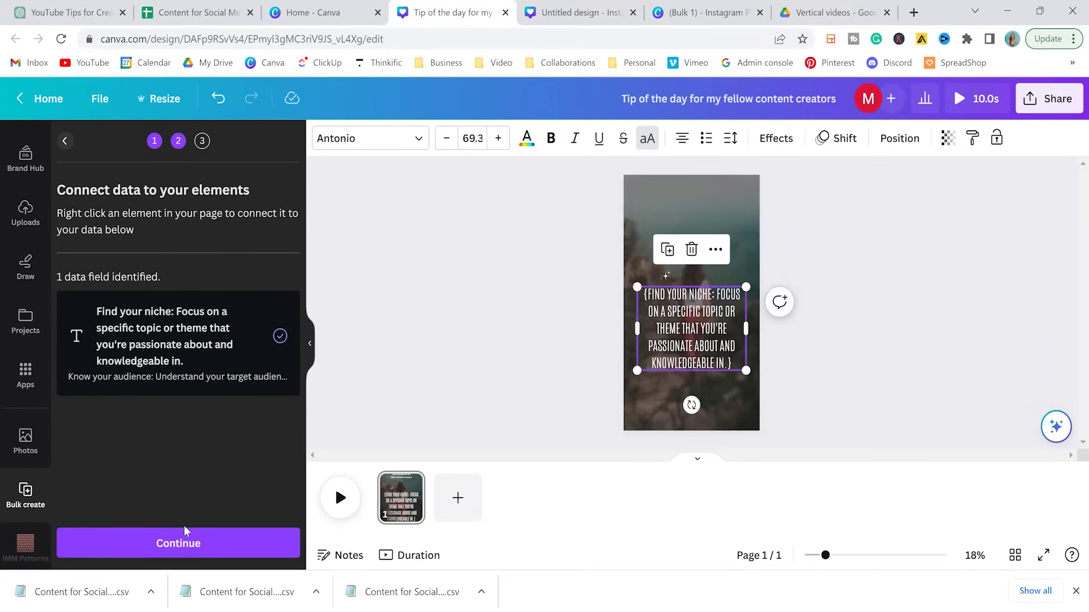
click(179, 545)
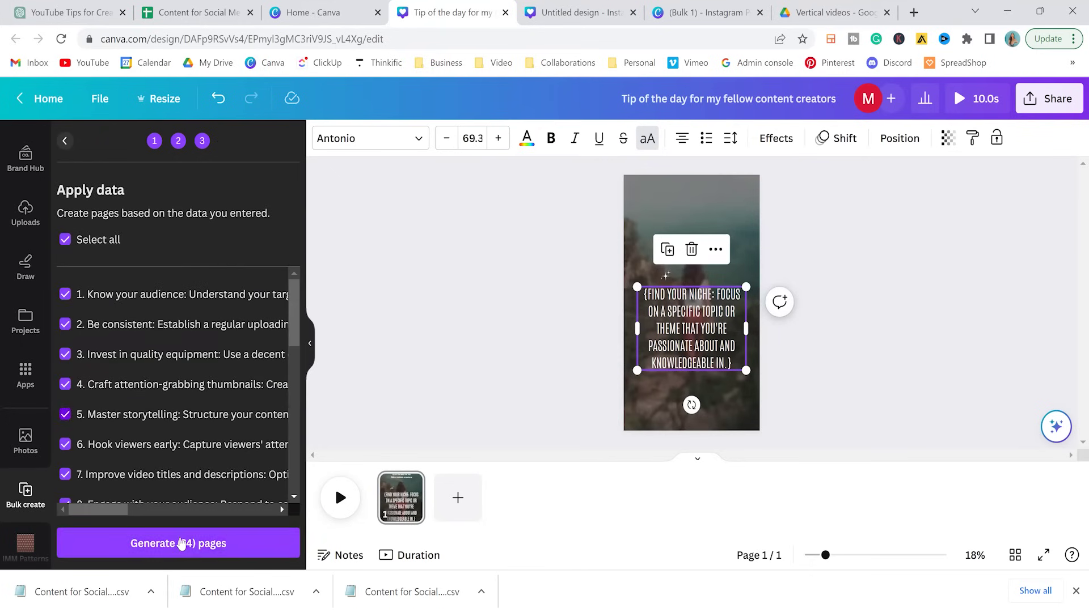
click(170, 544)
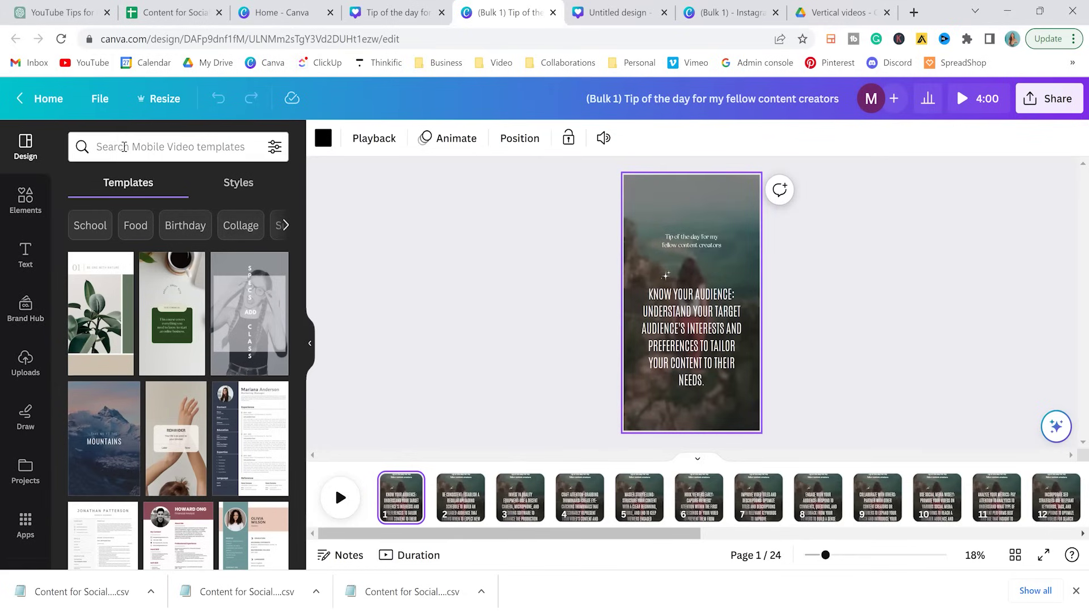
Search the Elements library for 'content creator' and browse all matching stock videos
click(31, 199)
click(149, 147)
text(content creator)
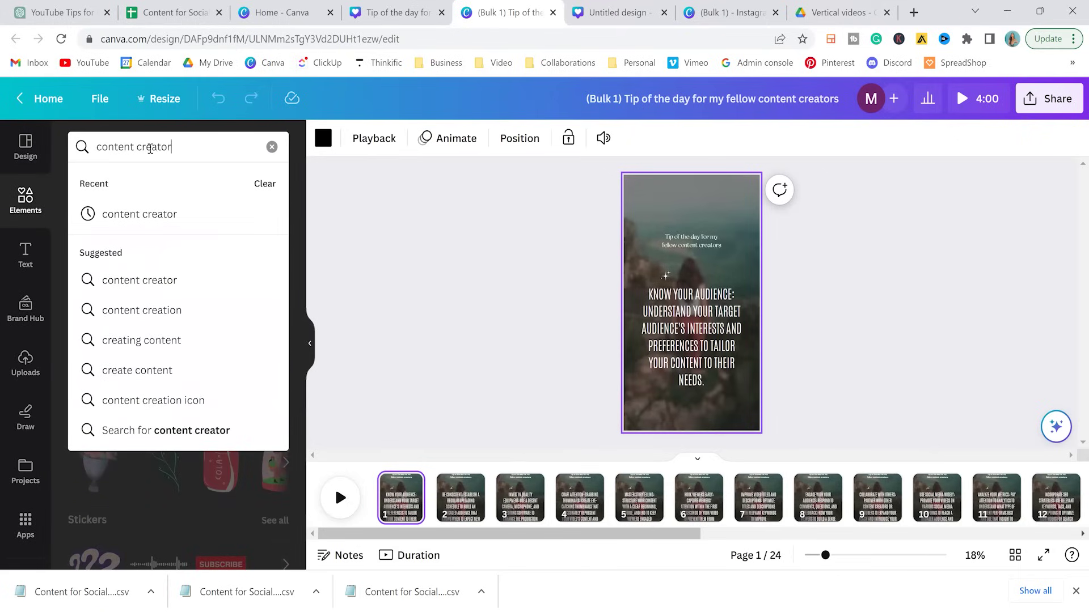
key(Return)
scroll(248, 386, down, 2)
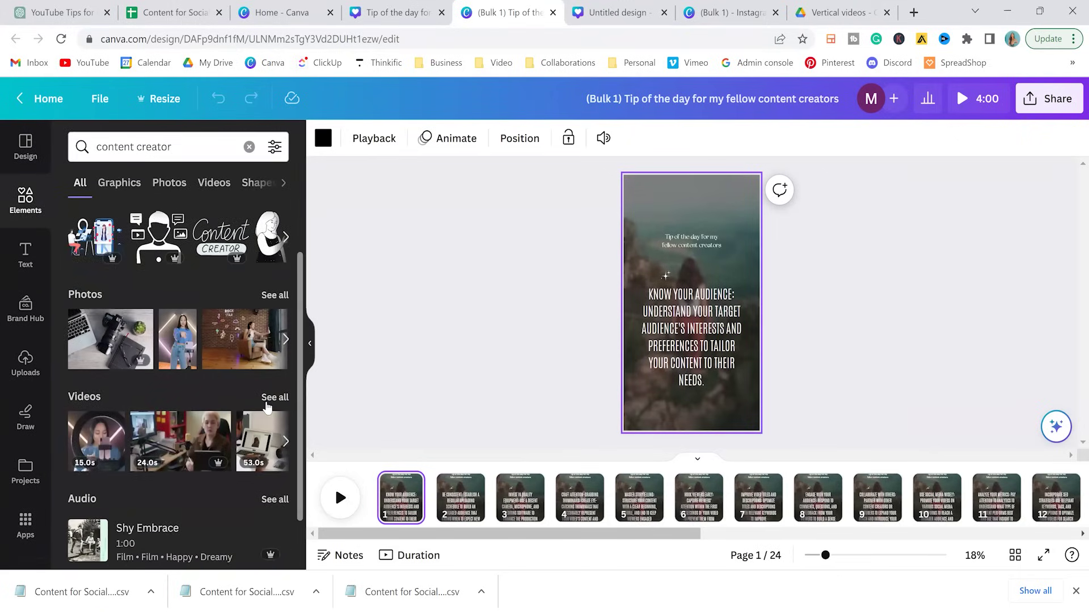
click(266, 403)
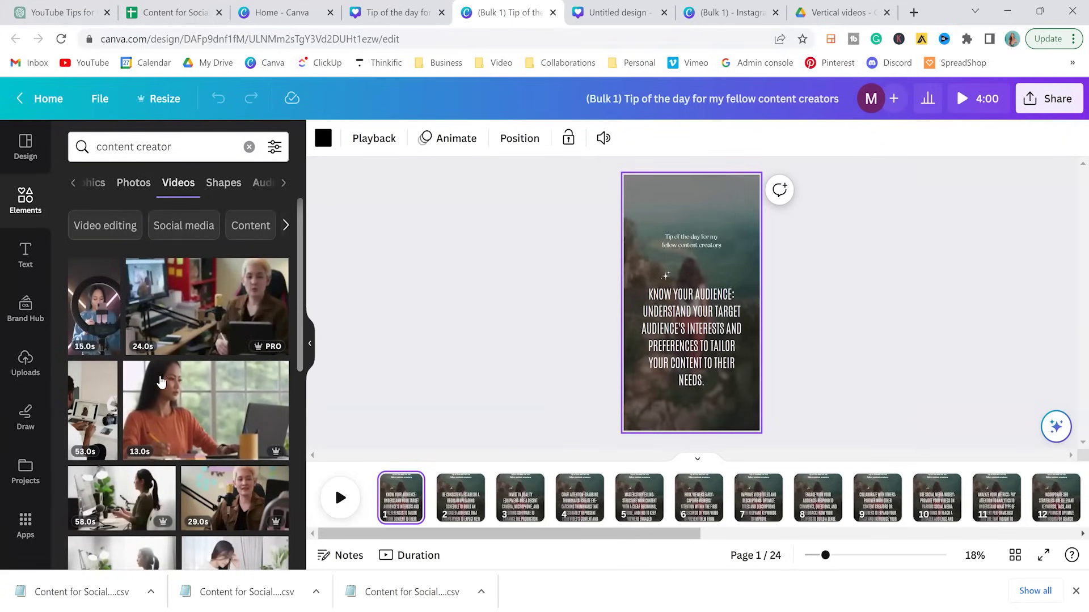
scroll(161, 382, down, 2)
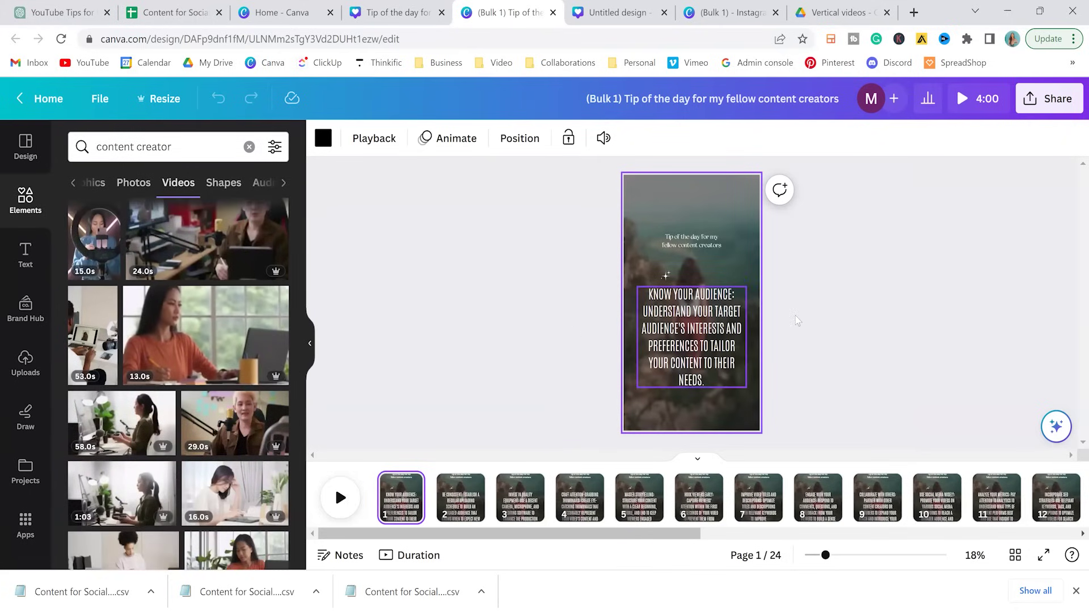
scroll(246, 409, down, 5)
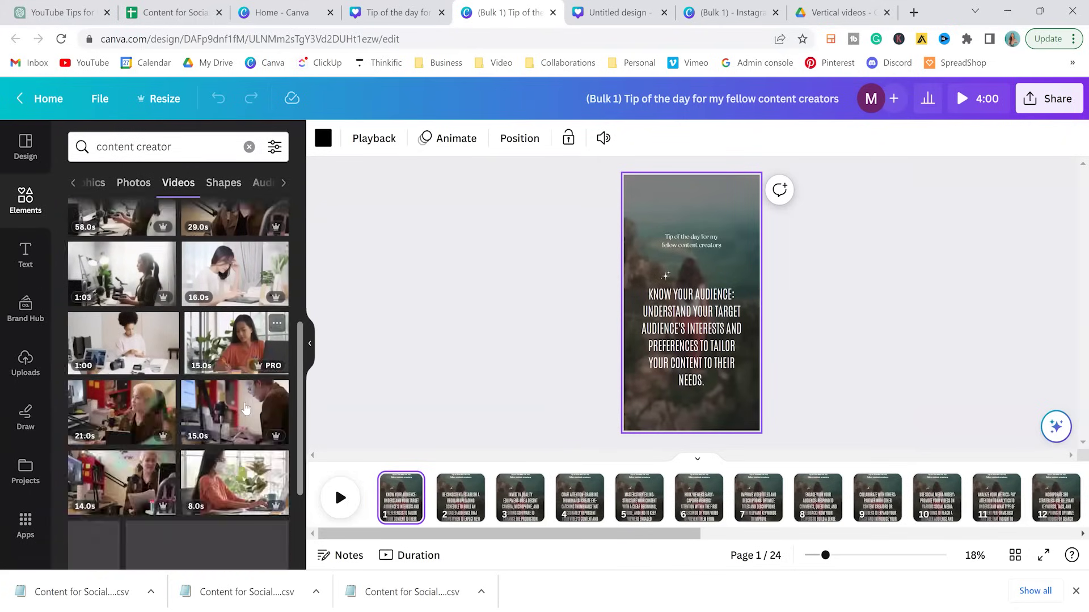
scroll(246, 408, up, 8)
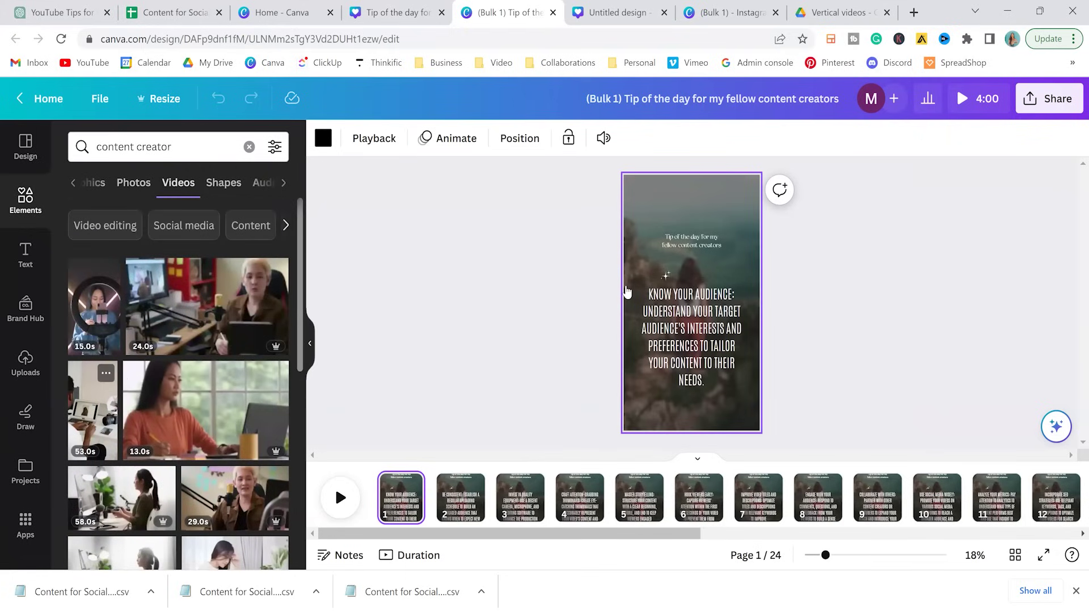
Step through the design to page 2, then to the third tip reel page
click(470, 501)
scroll(182, 389, down, 4)
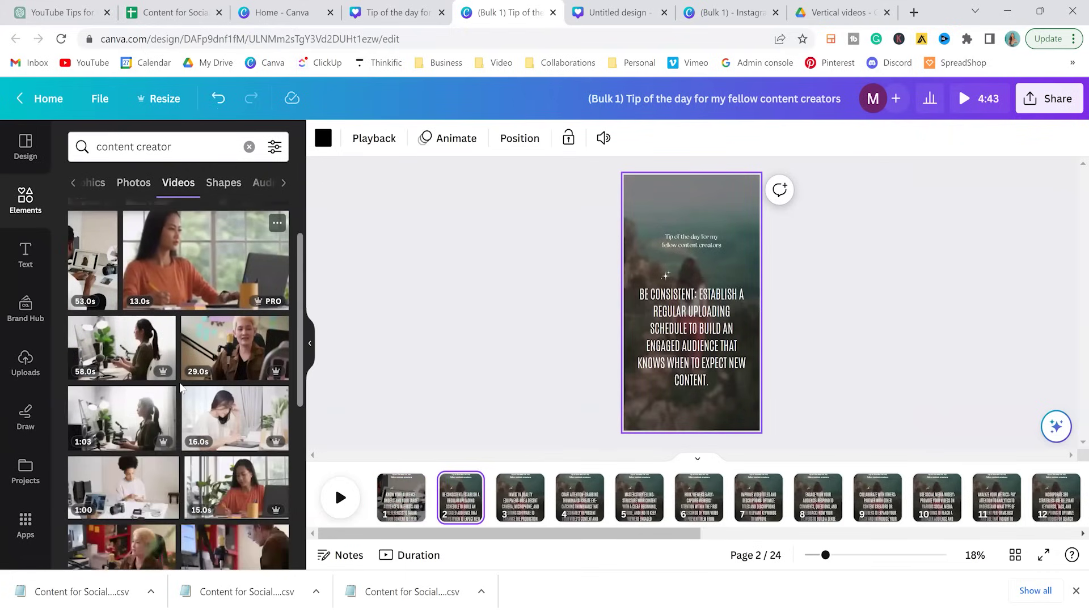
scroll(182, 388, down, 7)
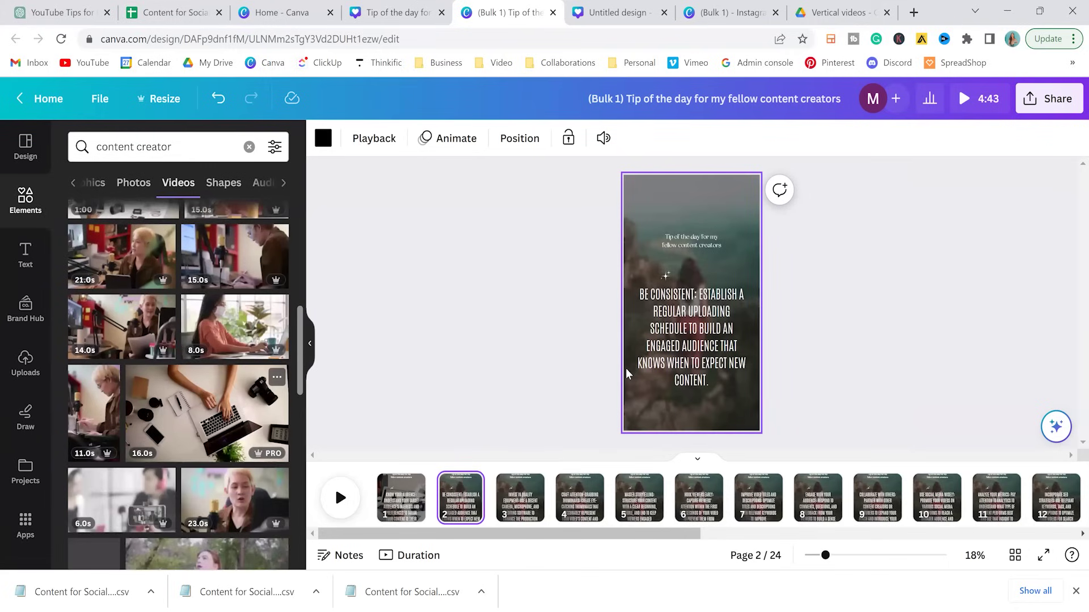
click(508, 515)
scroll(171, 384, down, 7)
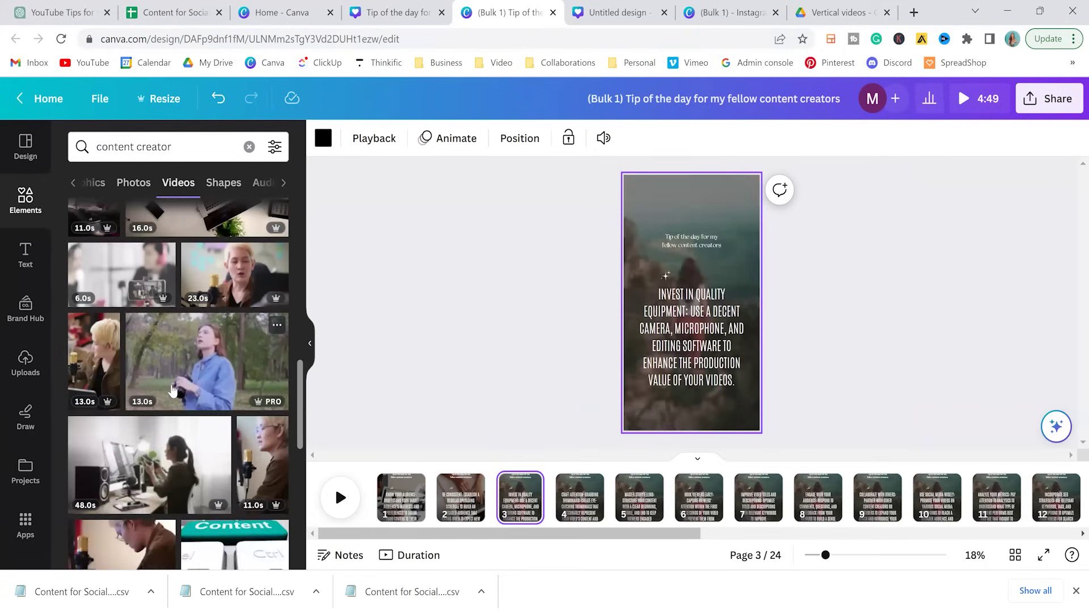
scroll(171, 385, down, 3)
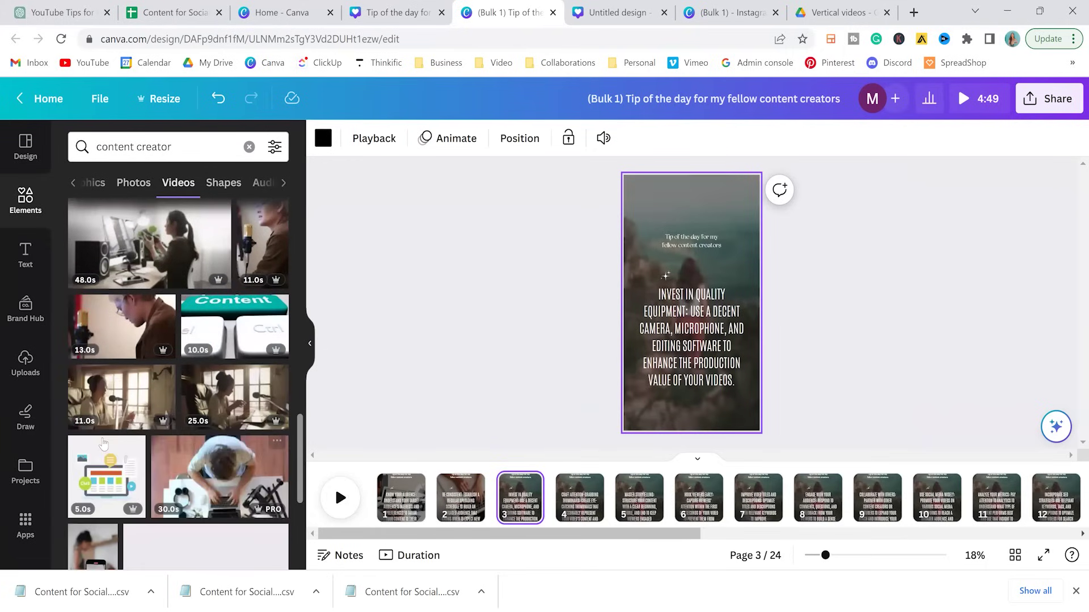
scroll(80, 447, down, 1)
scroll(86, 440, down, 2)
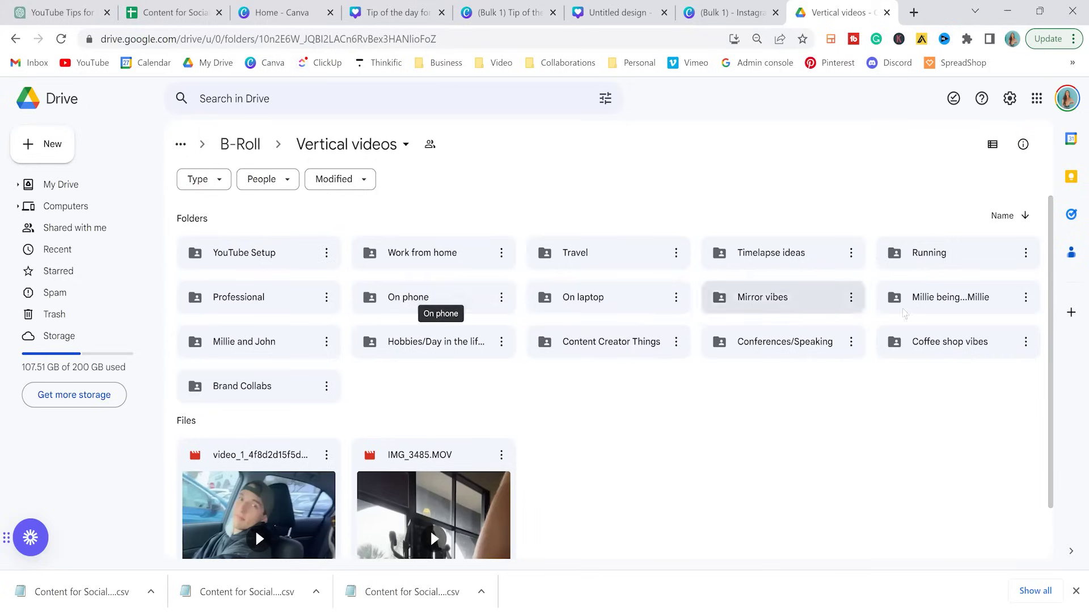
double_click(778, 344)
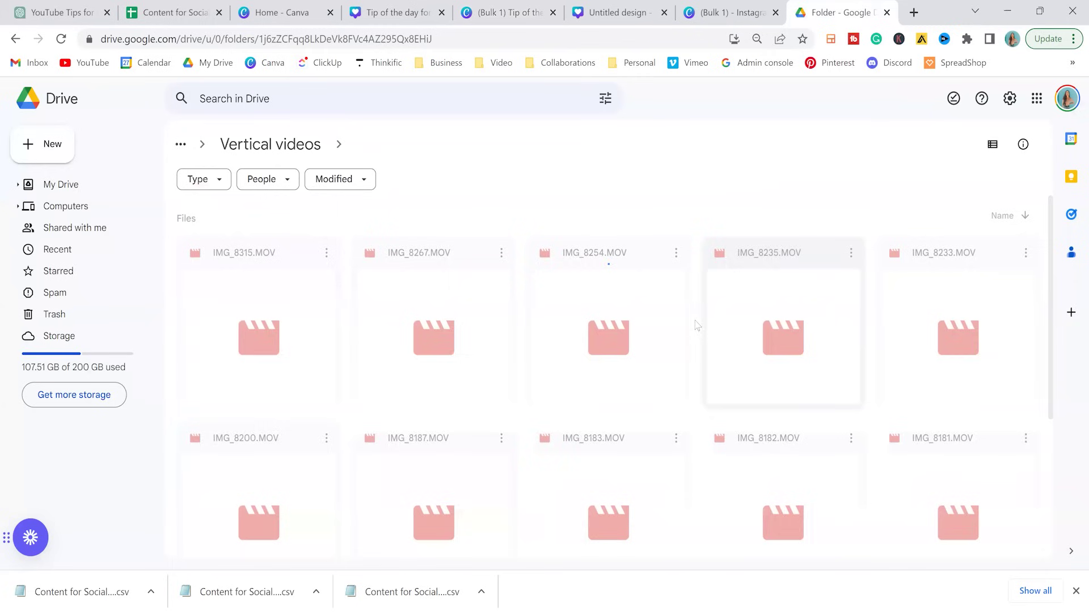
click(15, 38)
click(961, 344)
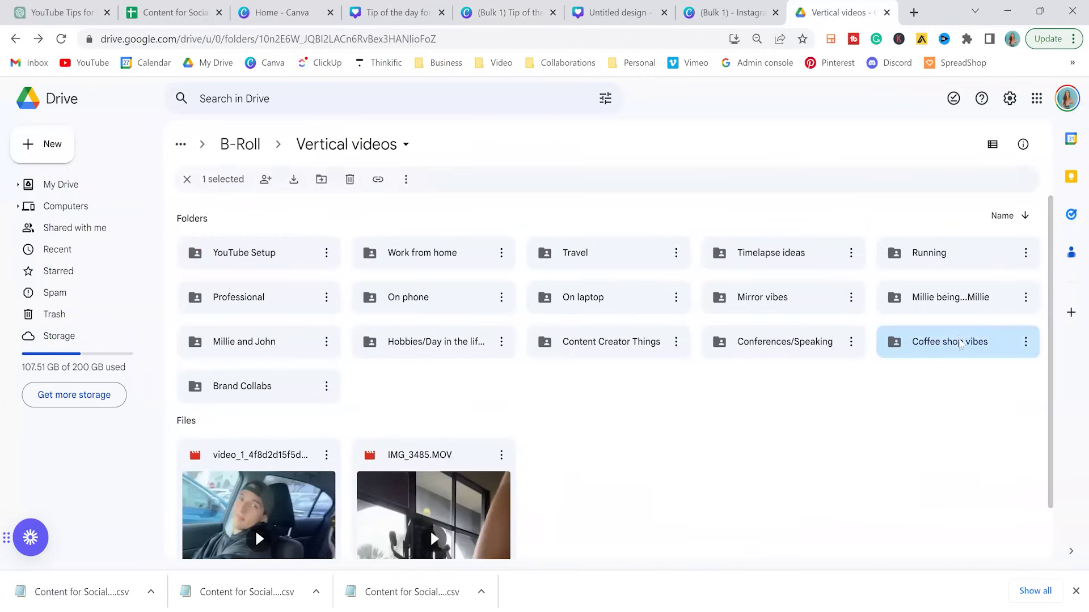
double_click(951, 354)
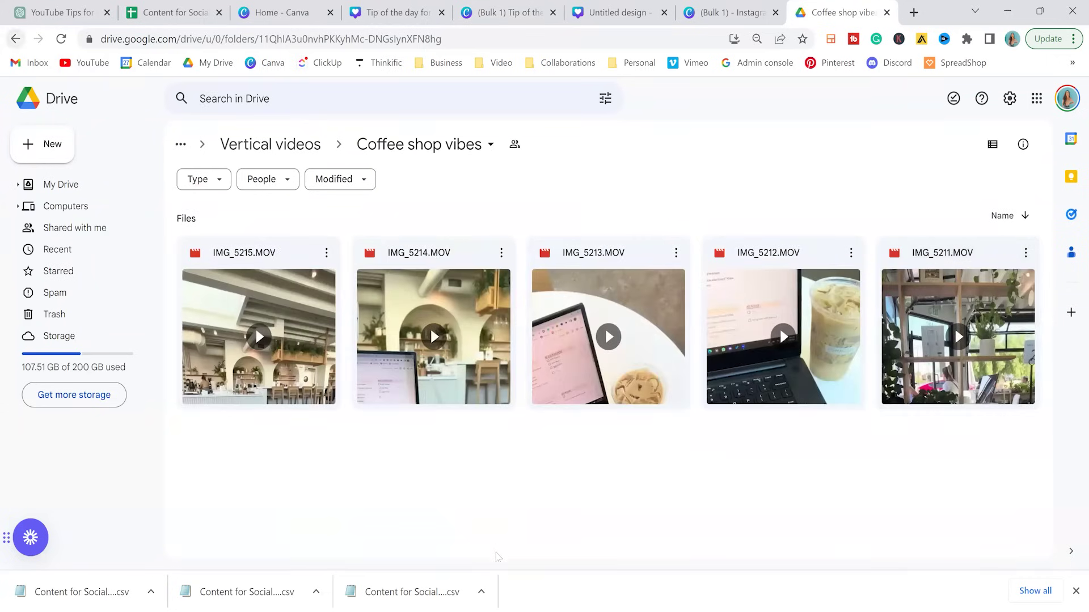
key(alt+Left)
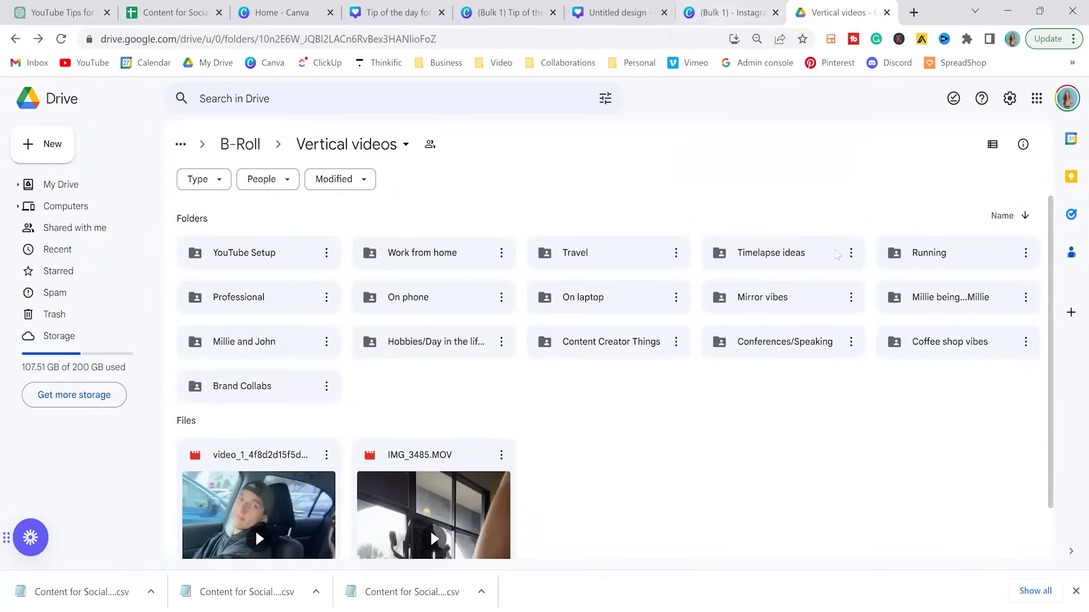
Review the Tip of the day reel's page timeline, then return to the untitled Instagram post
click(736, 13)
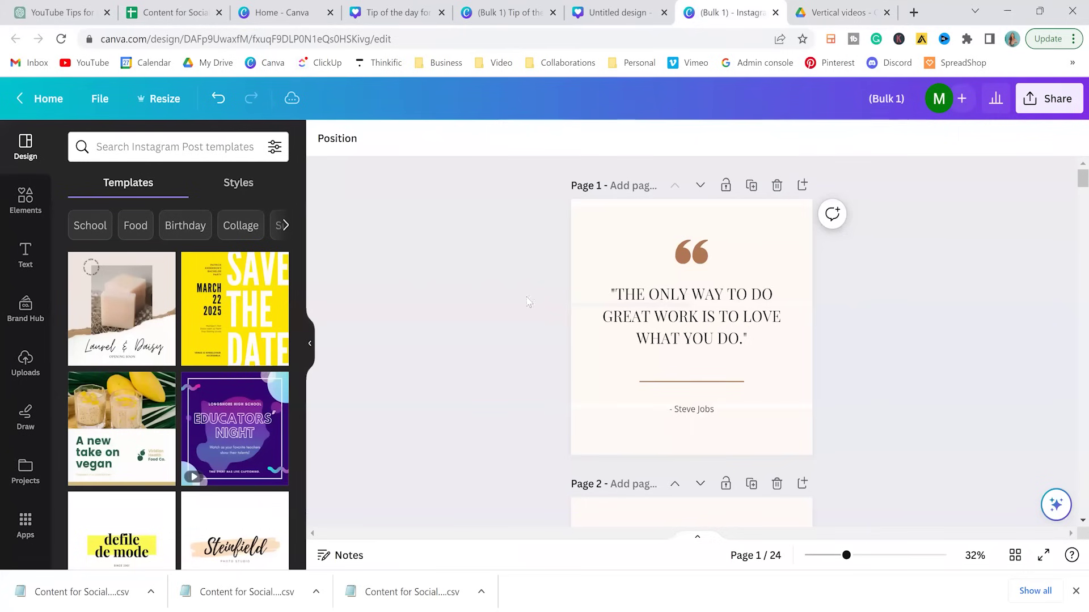
click(626, 23)
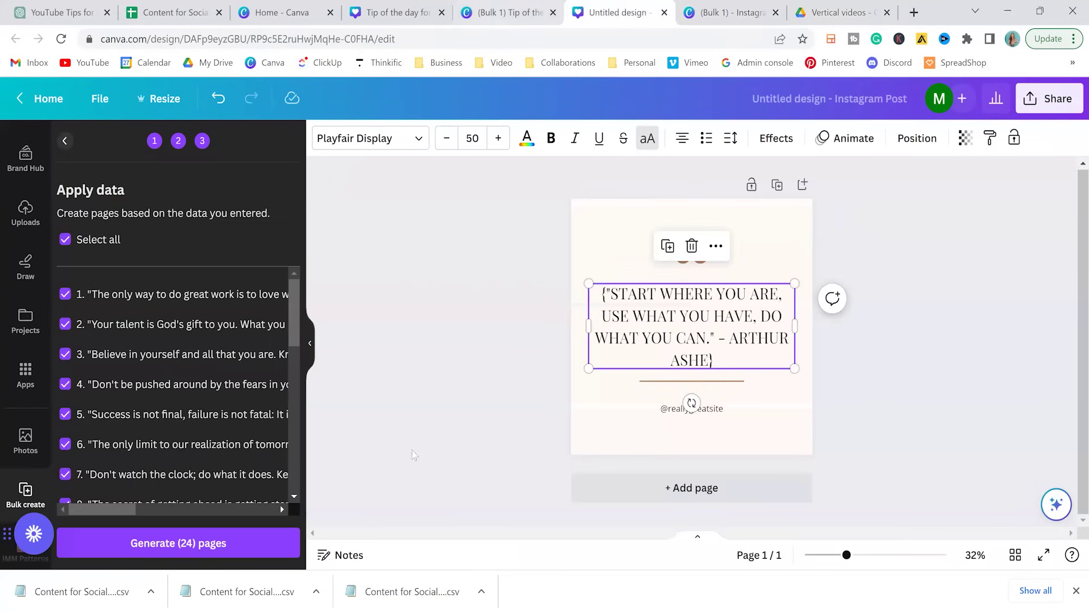
key(ctrl+shift+Tab)
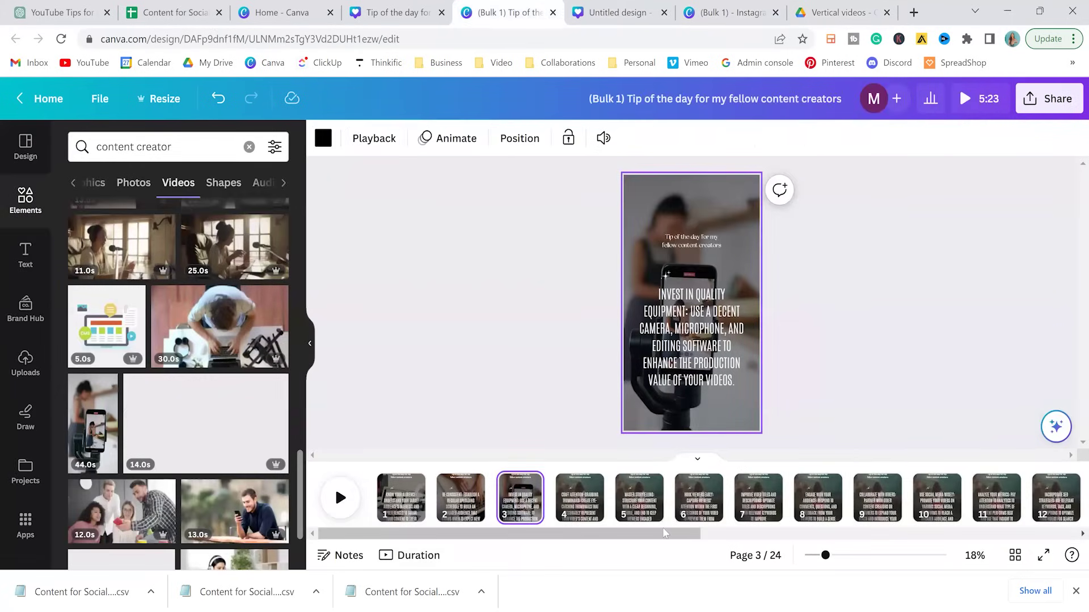
click(762, 532)
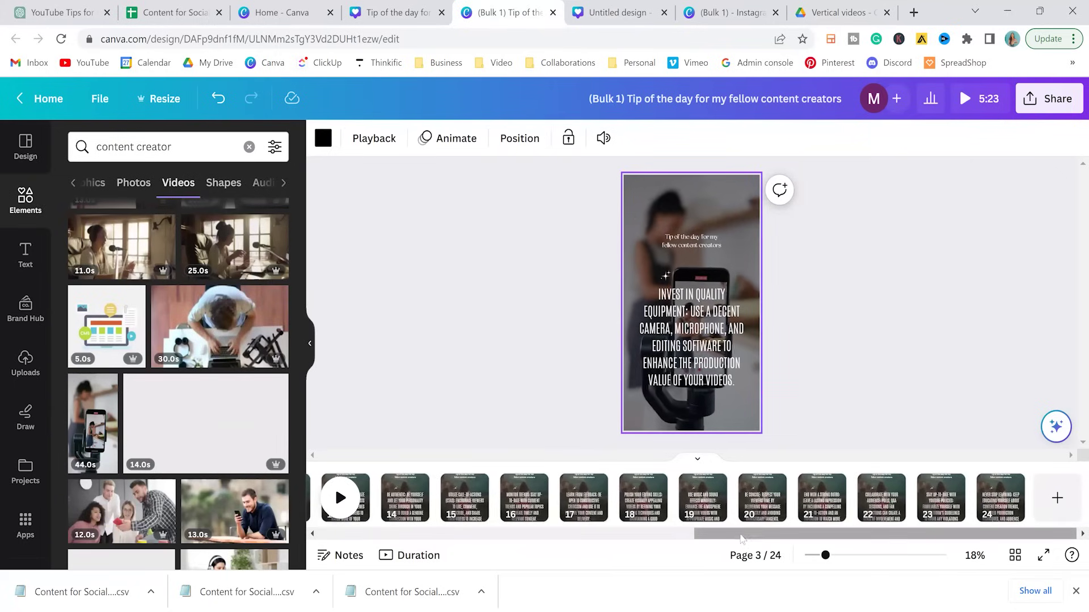
click(428, 535)
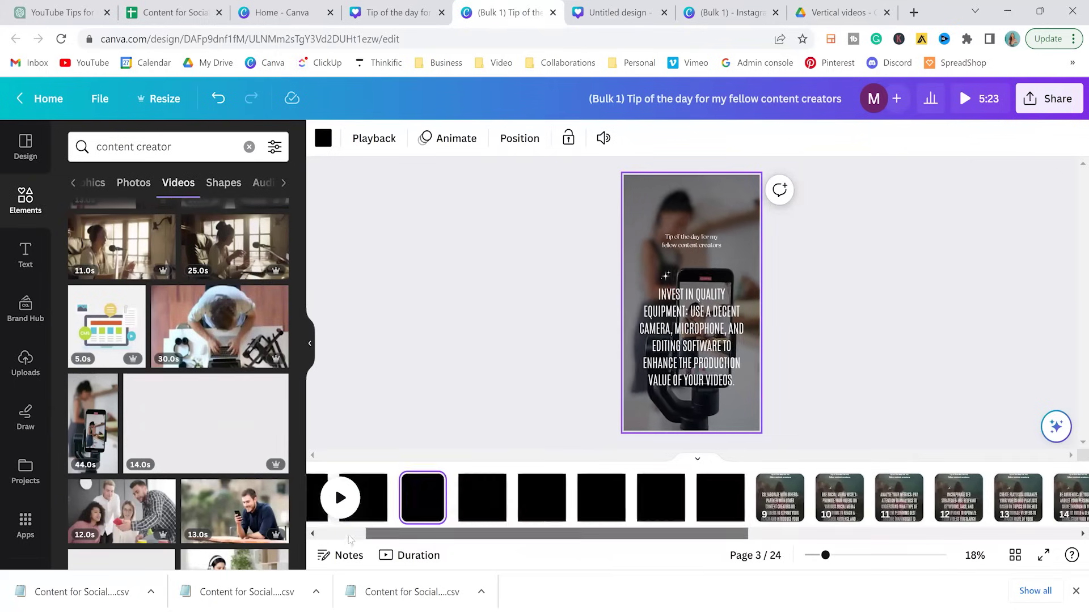
click(703, 17)
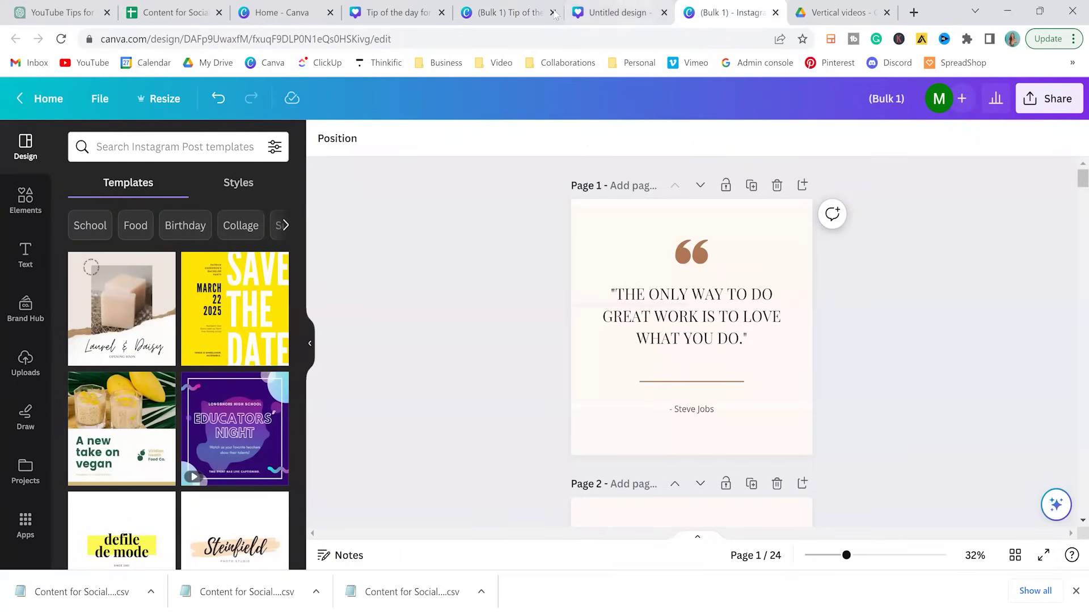
click(518, 15)
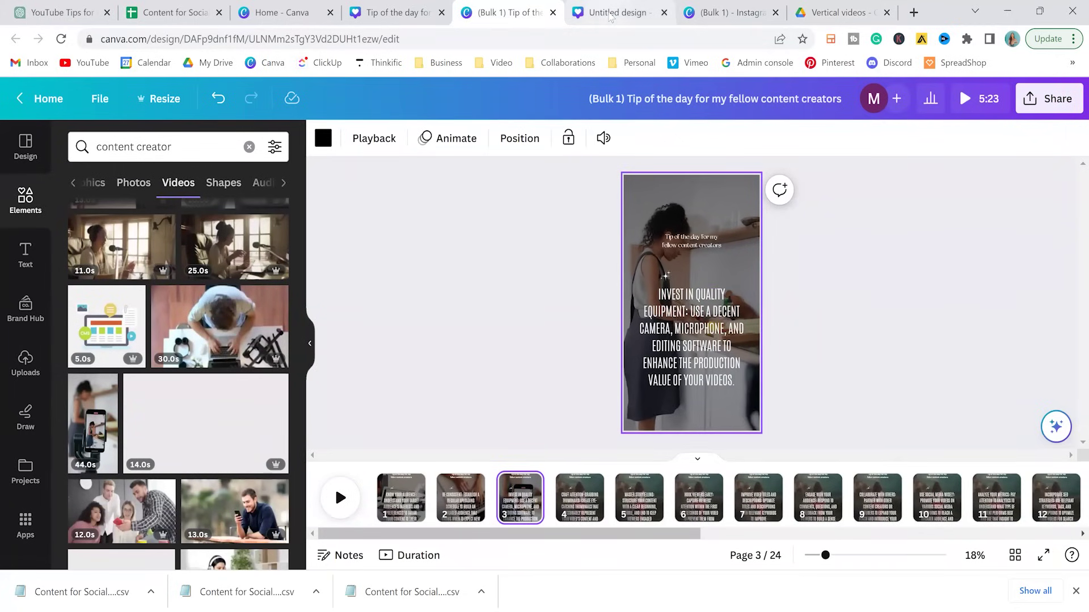
click(610, 13)
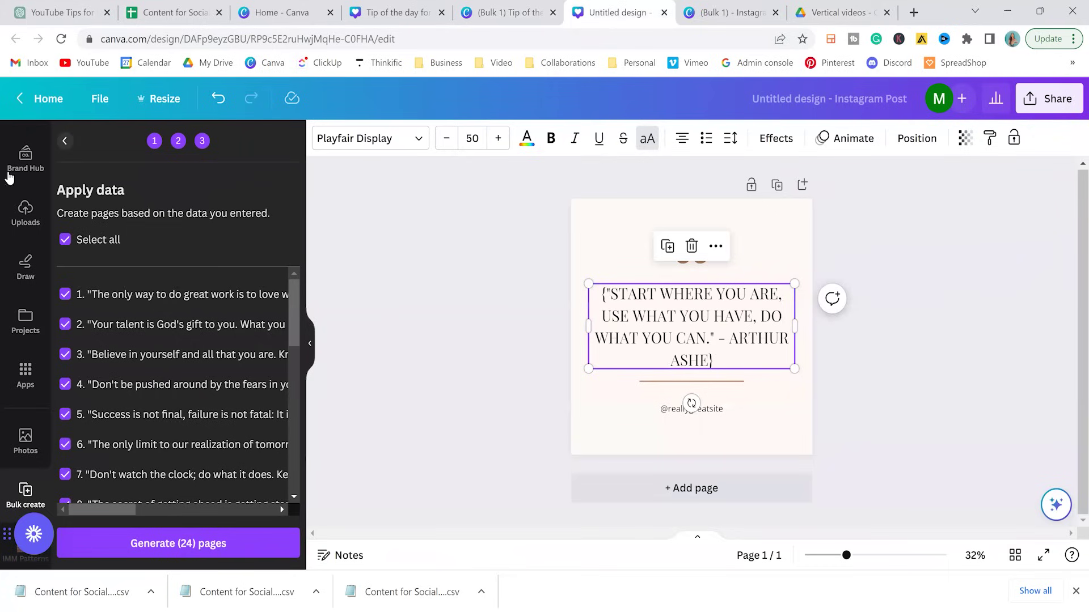
Back out of Bulk create to its first step and search Design templates for 'tips'
click(65, 142)
click(65, 142)
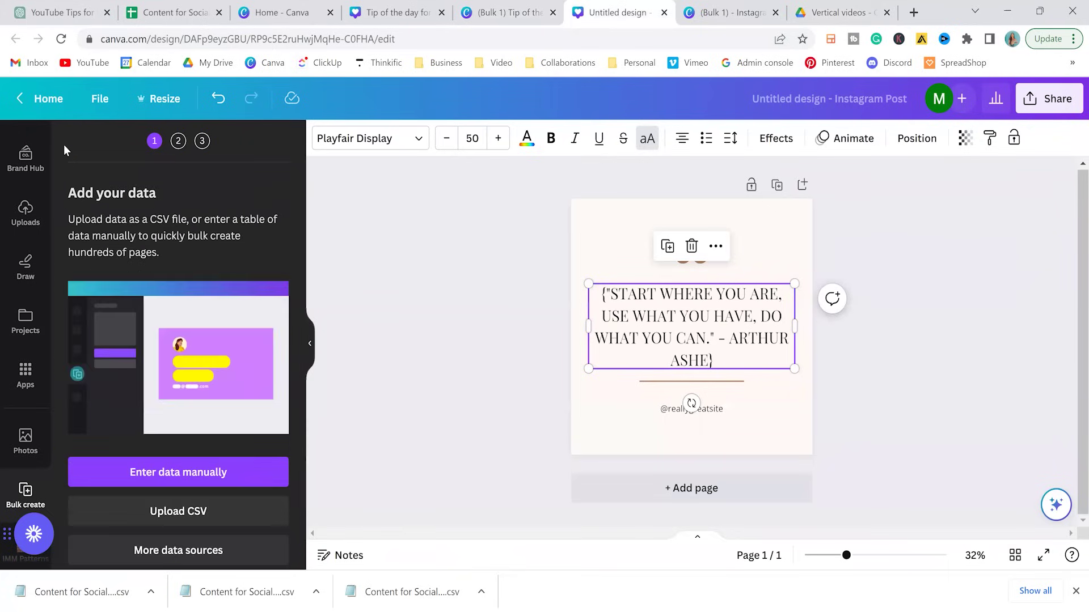
scroll(24, 193, up, 3)
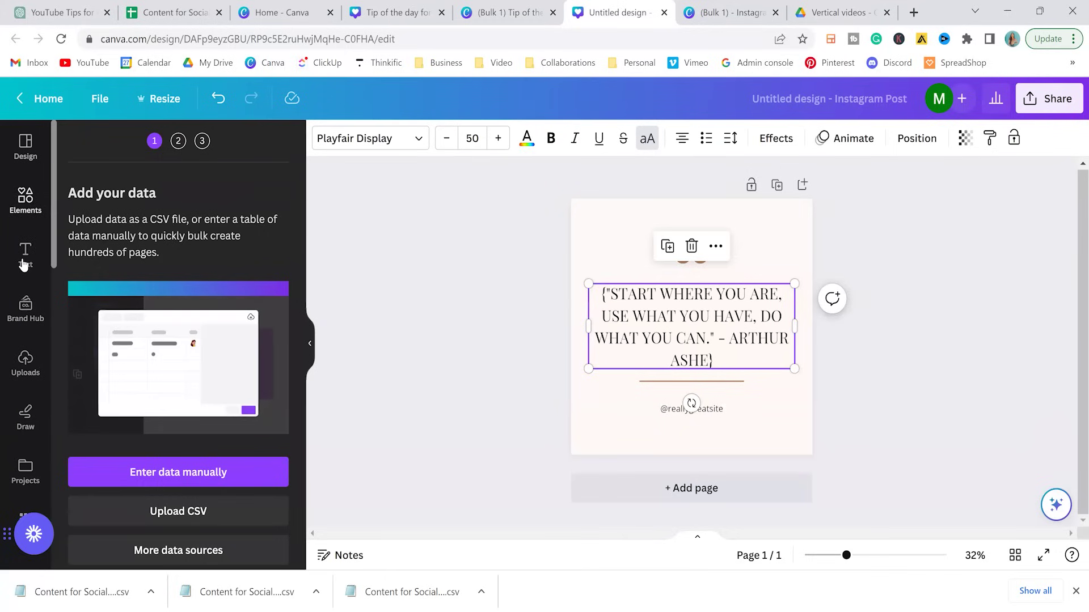
click(25, 195)
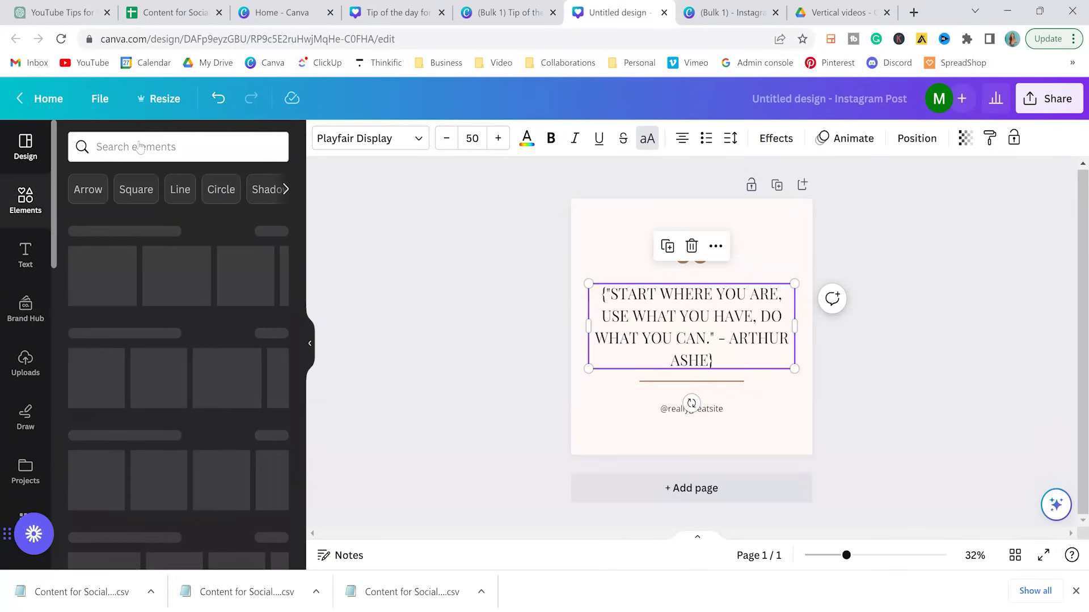
click(26, 147)
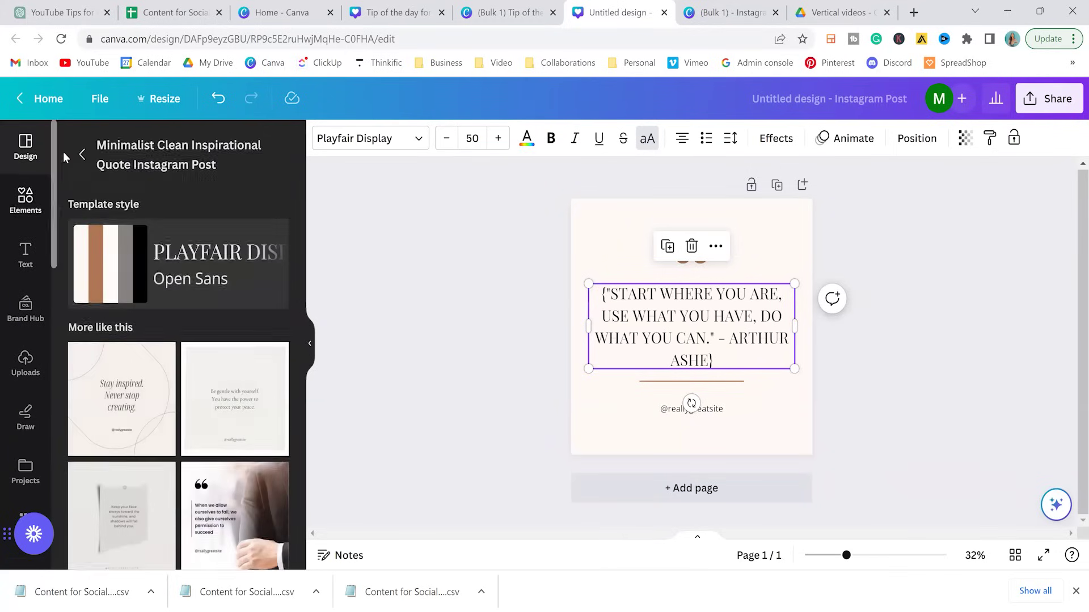
click(78, 148)
click(156, 145)
text(tips)
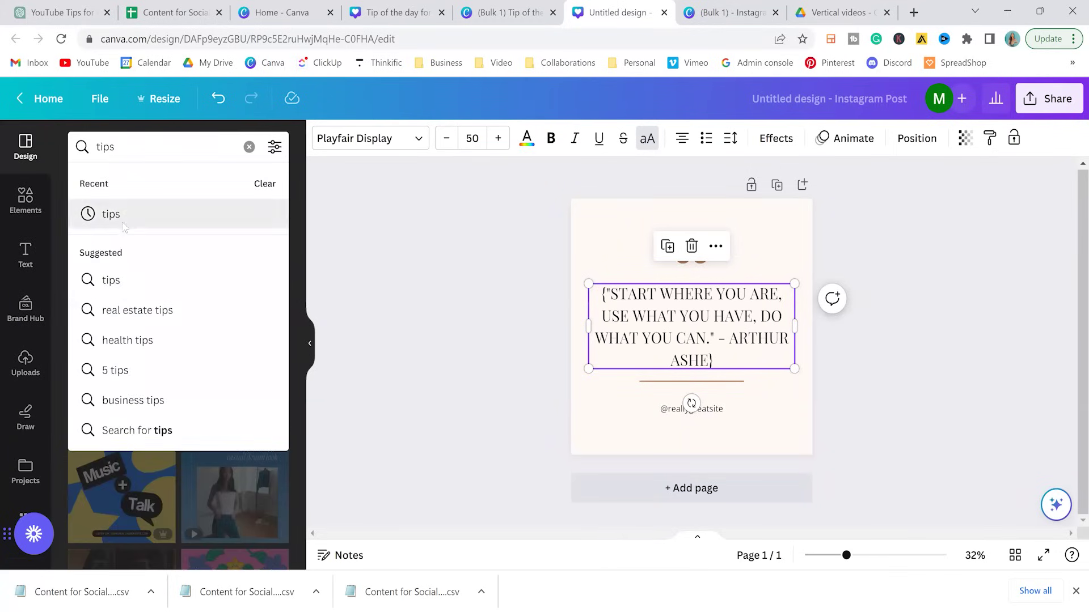
key(Return)
Apply the Beige Simple Skincare Tips Instagram Post template and select its body text
scroll(251, 362, down, 5)
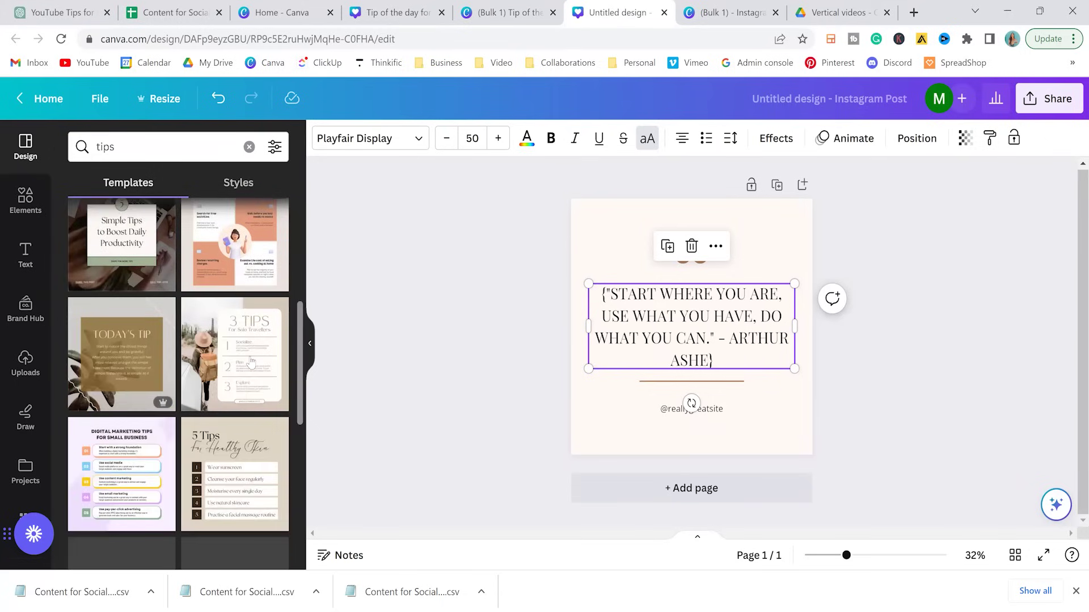
scroll(251, 362, down, 5)
click(214, 393)
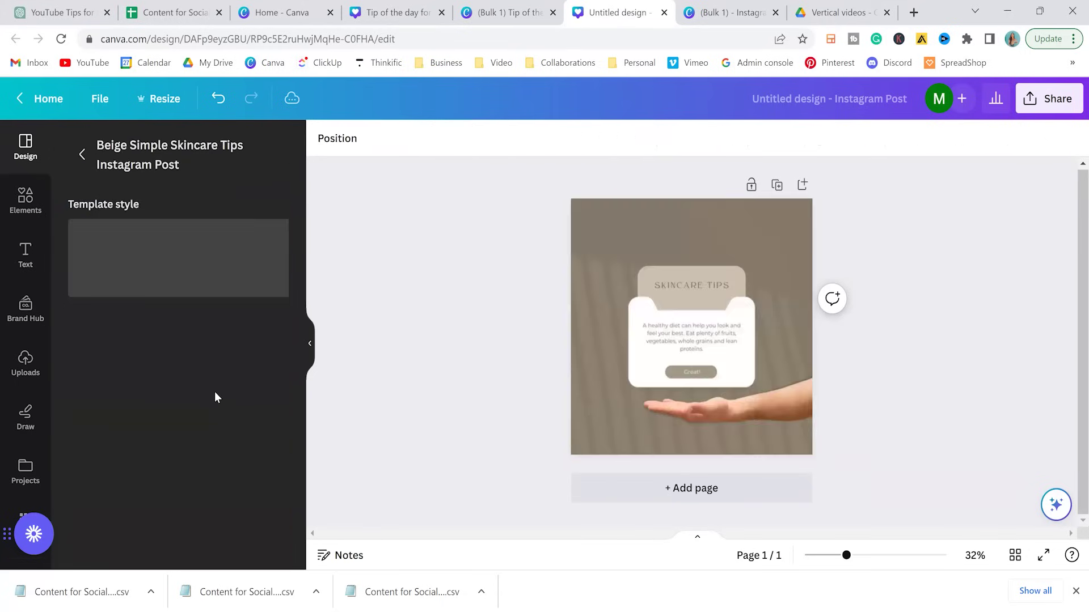
click(692, 340)
click(709, 340)
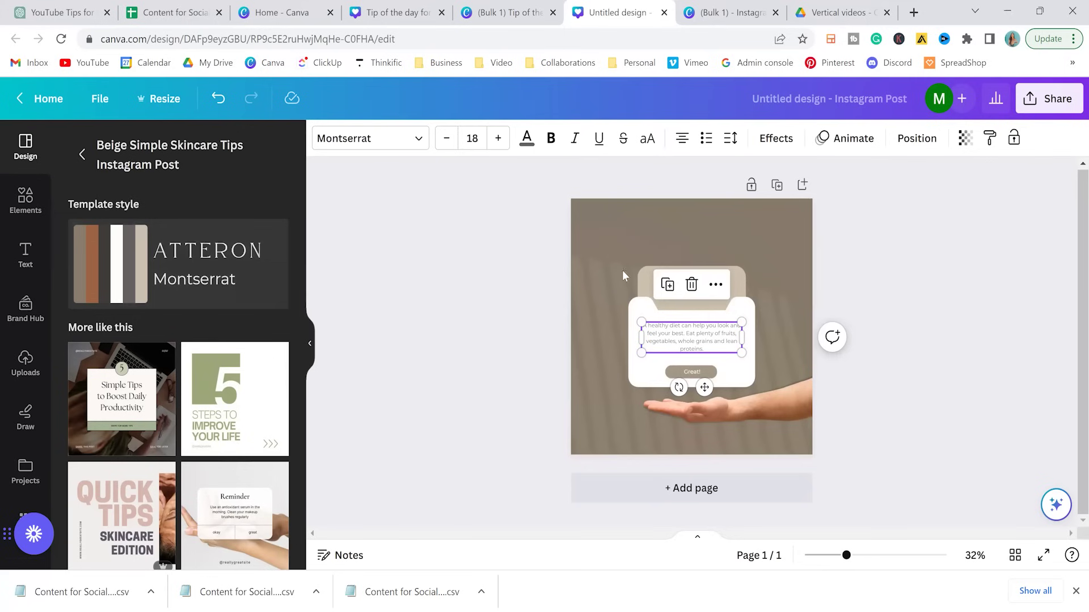
Return to the '(Bulk 1) Tip of the day' reel design tab
click(507, 13)
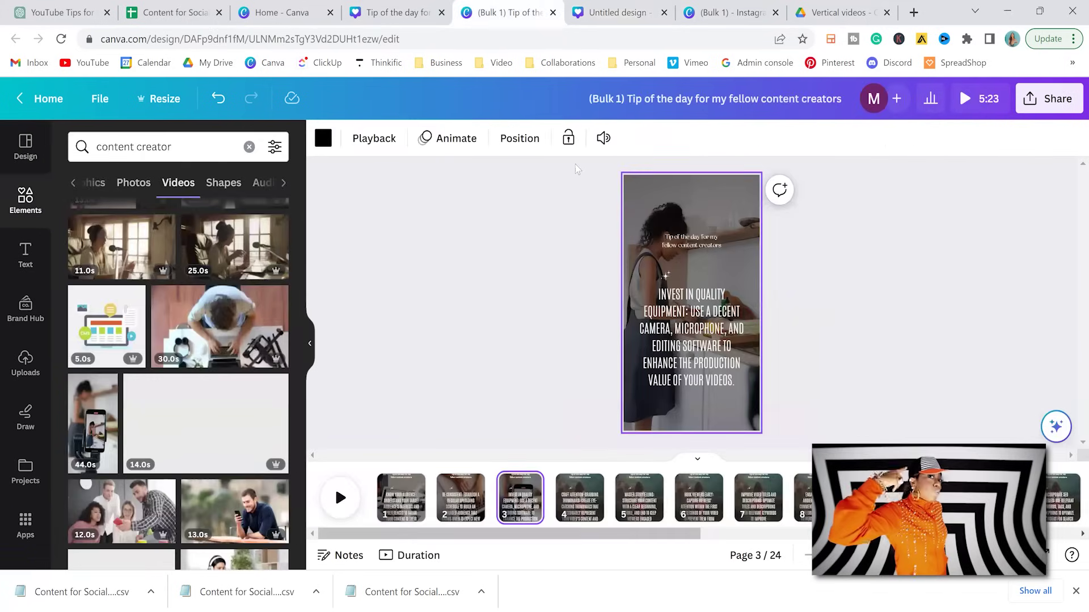